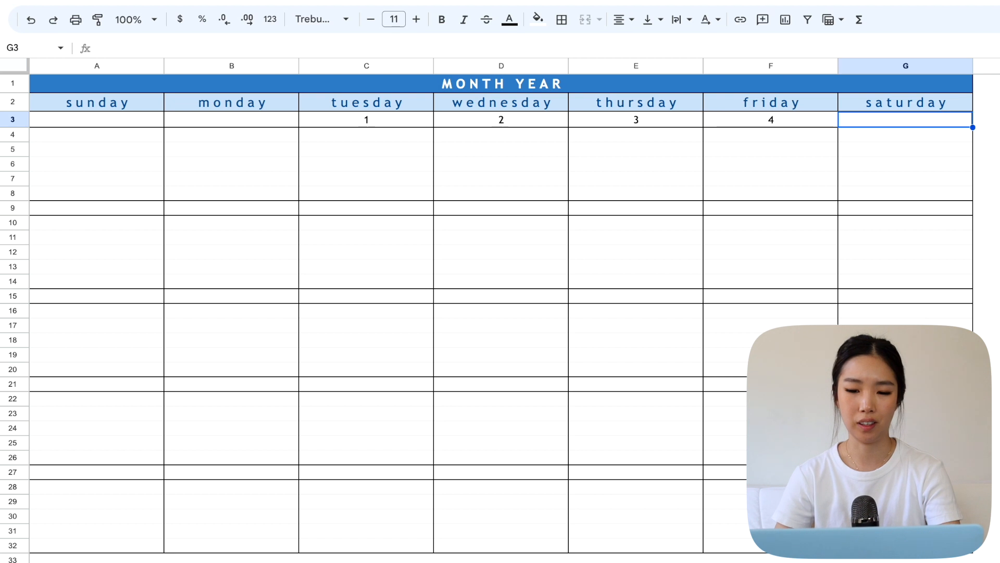
- Enter 5 as the date in the first week's Saturday cell
{"action": "key", "text": "Return"}
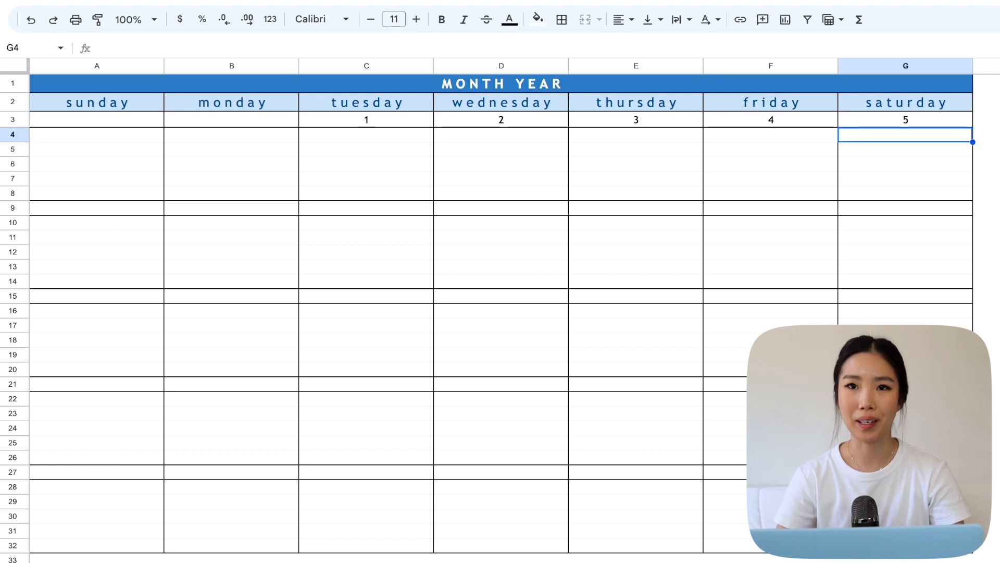
{"action": "key", "text": "Down"}
{"action": "key", "text": "Down"}
{"action": "key", "text": "Down"}
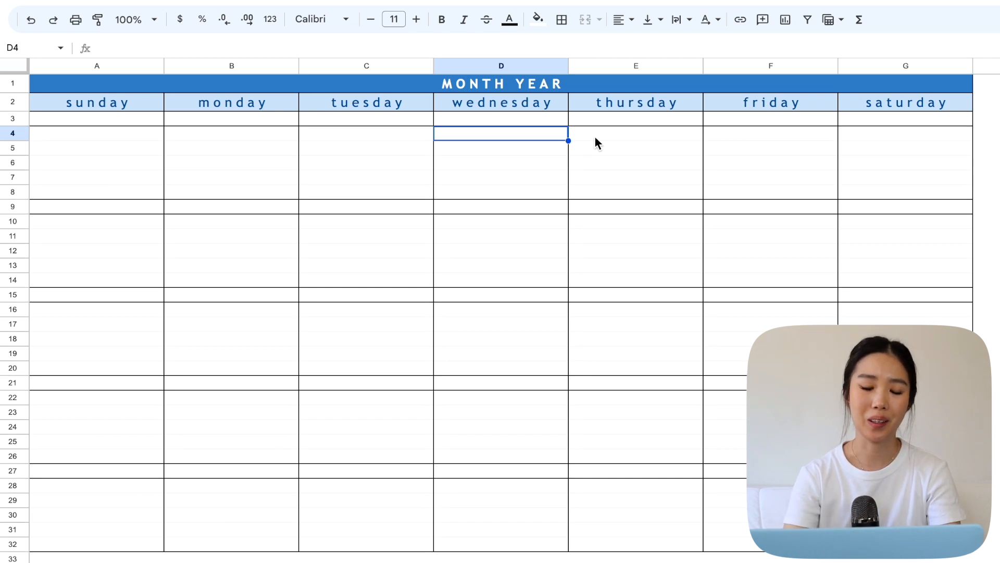
- Insert one row above row 5 to enlarge the first week's block
{"action": "left_click", "coordinate": [13, 150]}
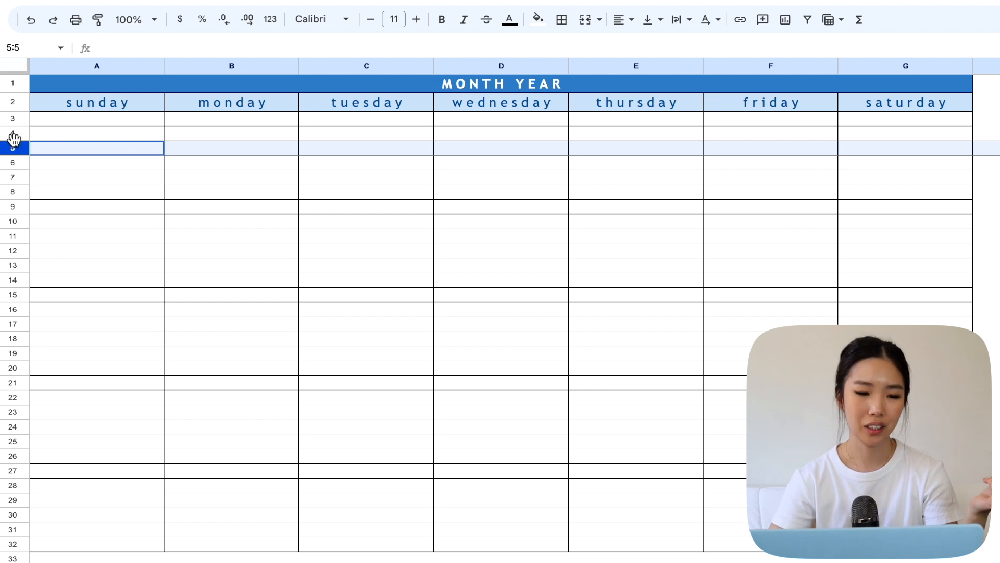
{"action": "right_click", "coordinate": [23, 152]}
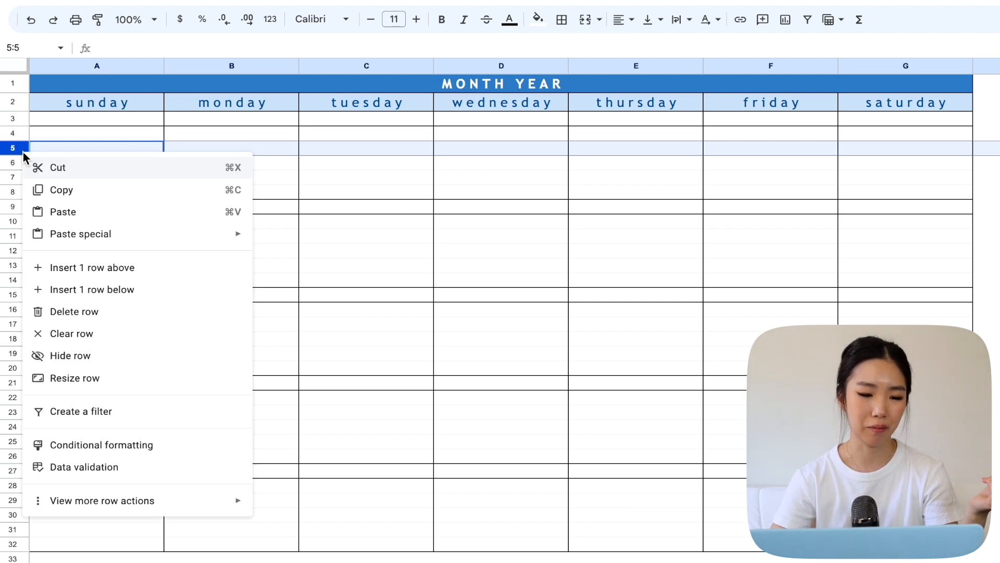
{"action": "left_click", "coordinate": [106, 270]}
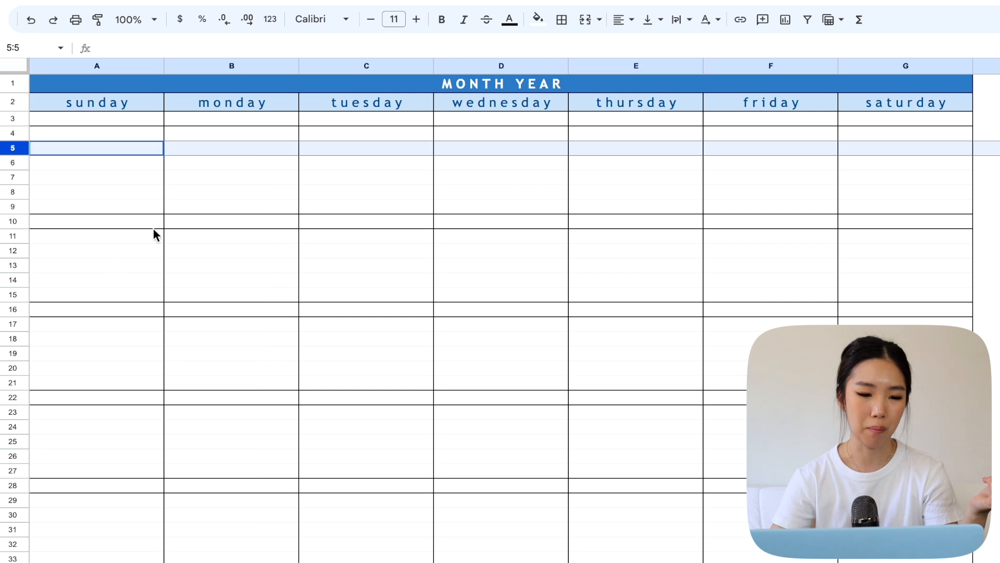
{"action": "left_click", "coordinate": [307, 178]}
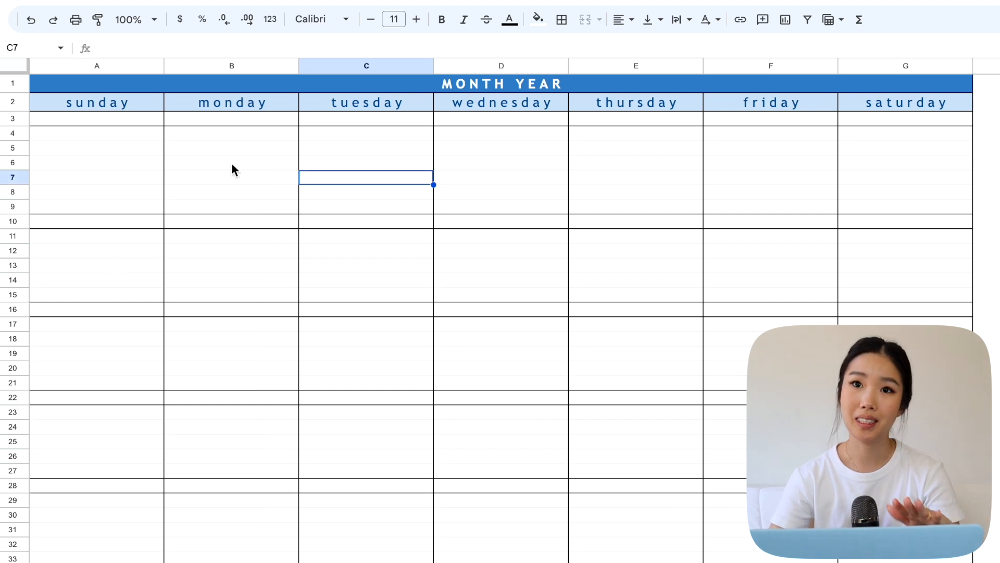
- Delete row 5 from the first week's block
{"action": "left_click", "coordinate": [98, 147]}
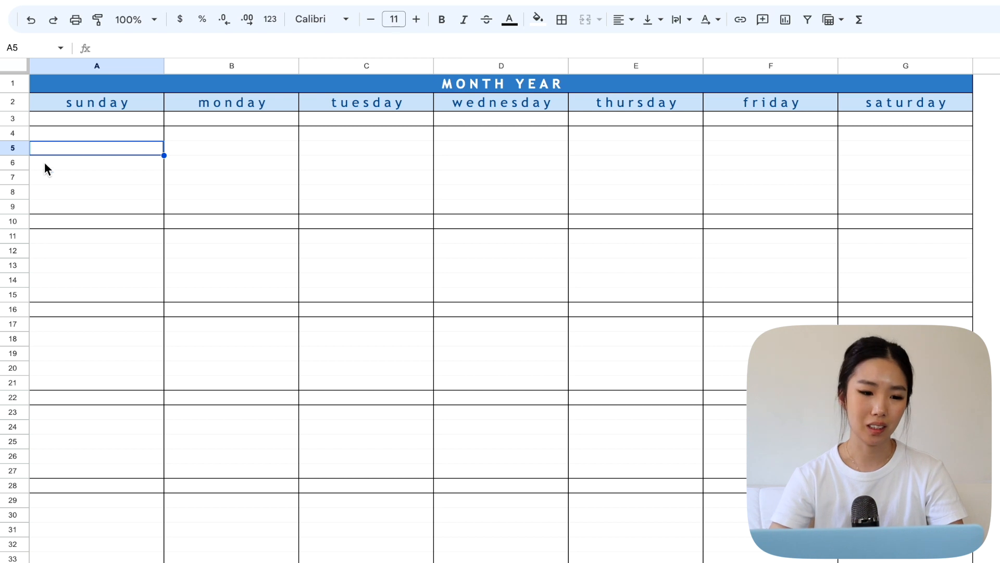
{"action": "right_click", "coordinate": [14, 147]}
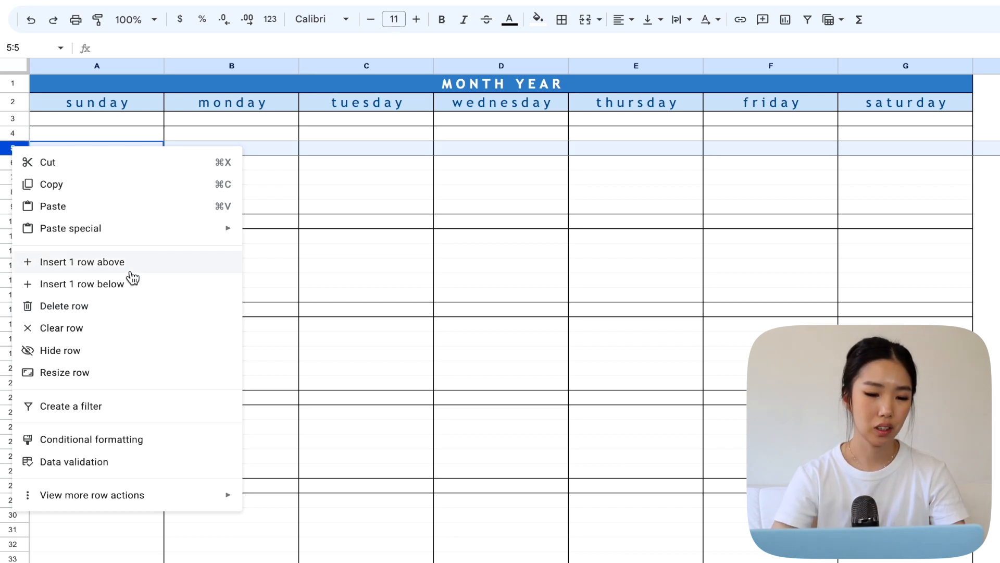
{"action": "left_click", "coordinate": [64, 306]}
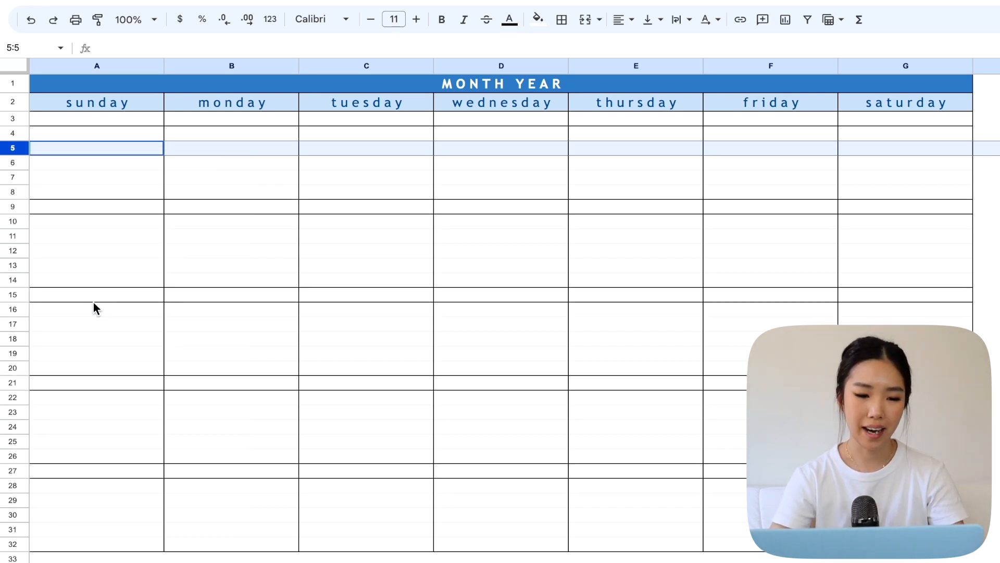
{"action": "left_click", "coordinate": [269, 187]}
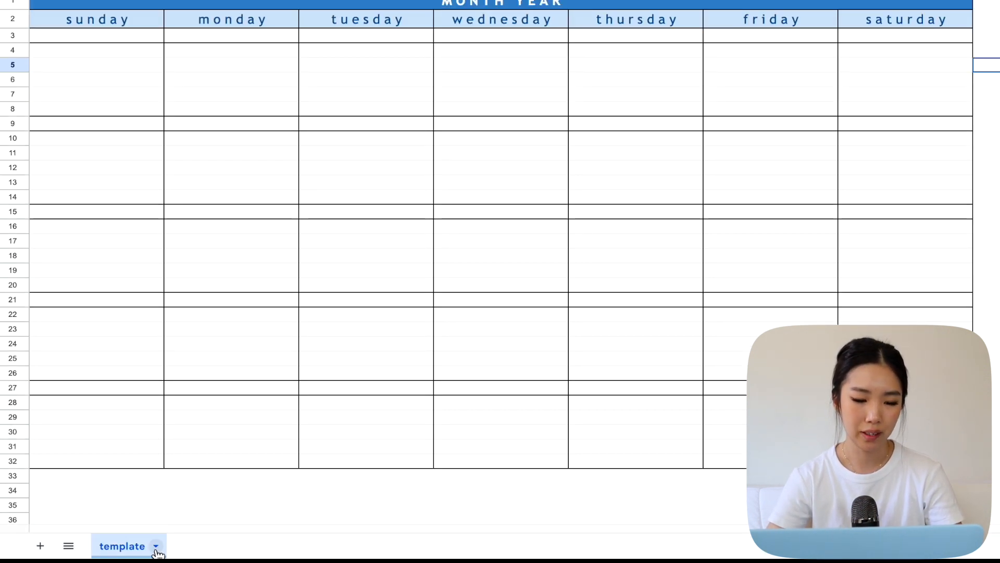
- Duplicate the template sheet and place the copy before the original
{"action": "left_click", "coordinate": [156, 547]}
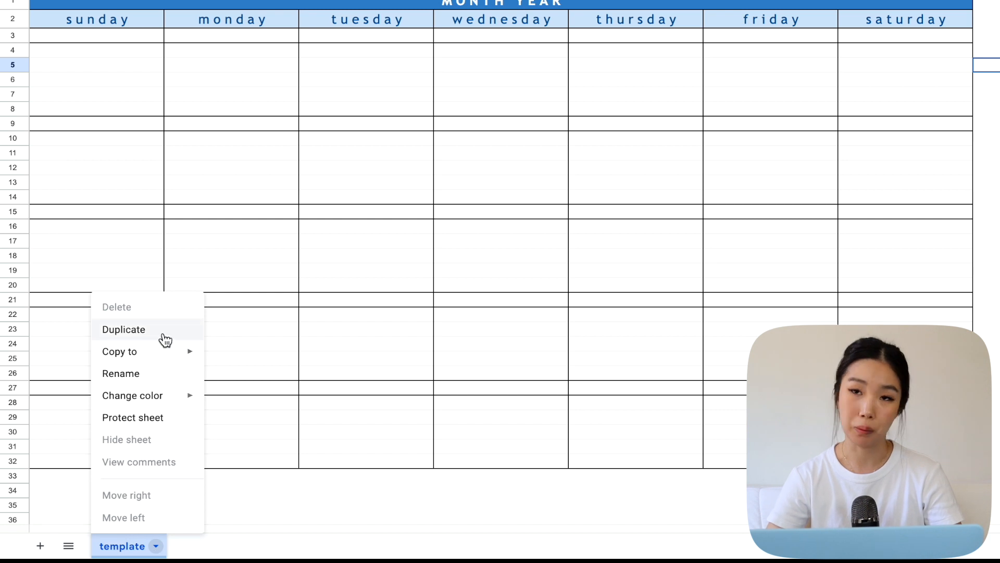
{"action": "left_click", "coordinate": [164, 337]}
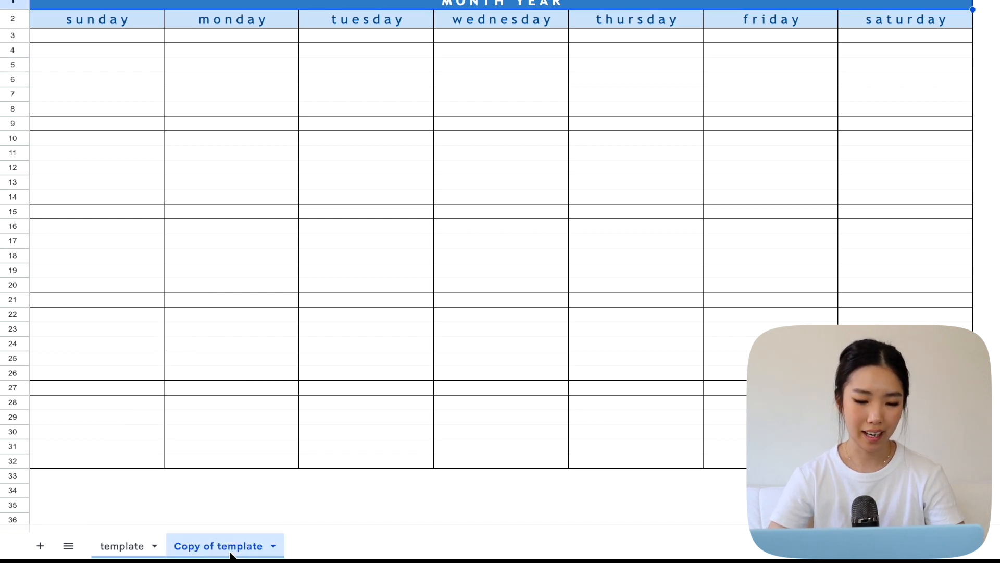
{"action": "left_click_drag", "start_coordinate": [232, 555], "coordinate": [138, 546]}
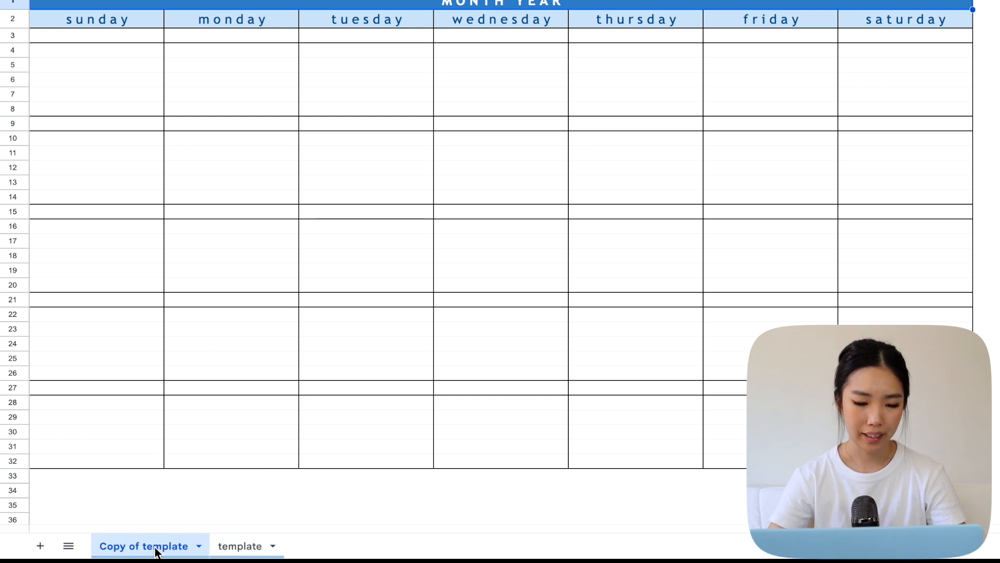
- Rename the copied sheet to "AUGUST 2023"
{"action": "double_click", "coordinate": [155, 551]}
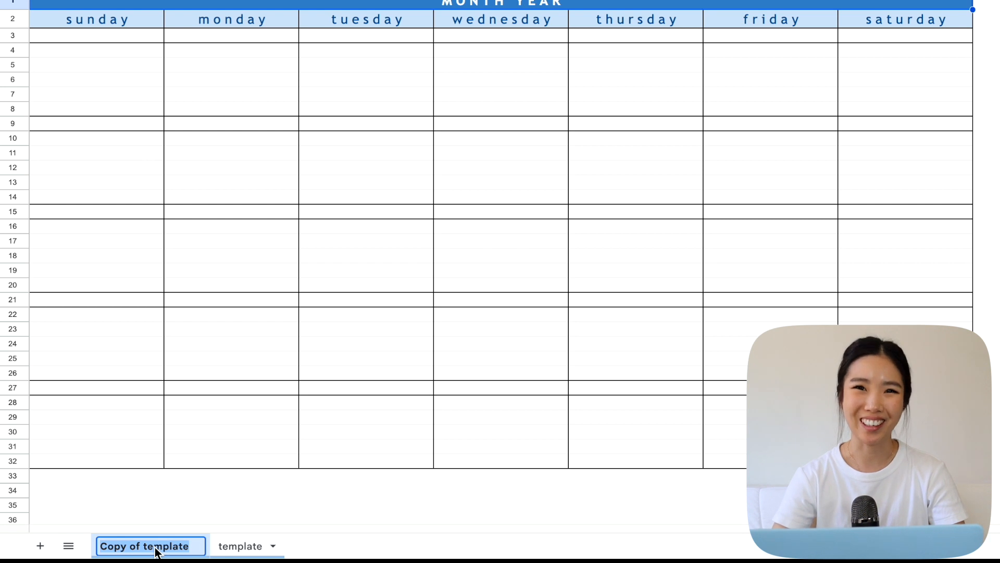
{"action": "type", "text": "AUGUST 2023"}
{"action": "key", "text": "Return"}
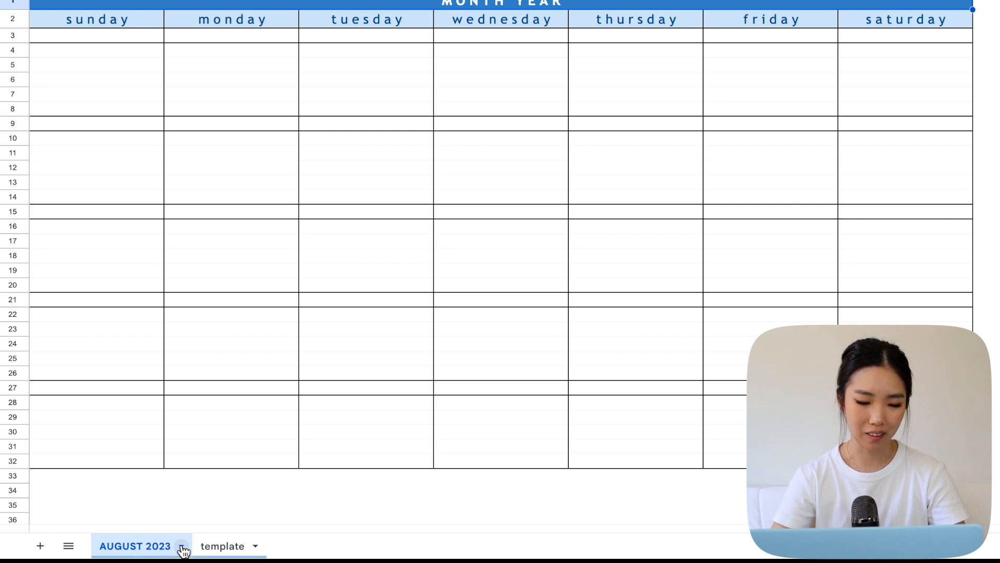
- Change the AUGUST 2023 sheet's tab colour to light purple
{"action": "left_click", "coordinate": [182, 547]}
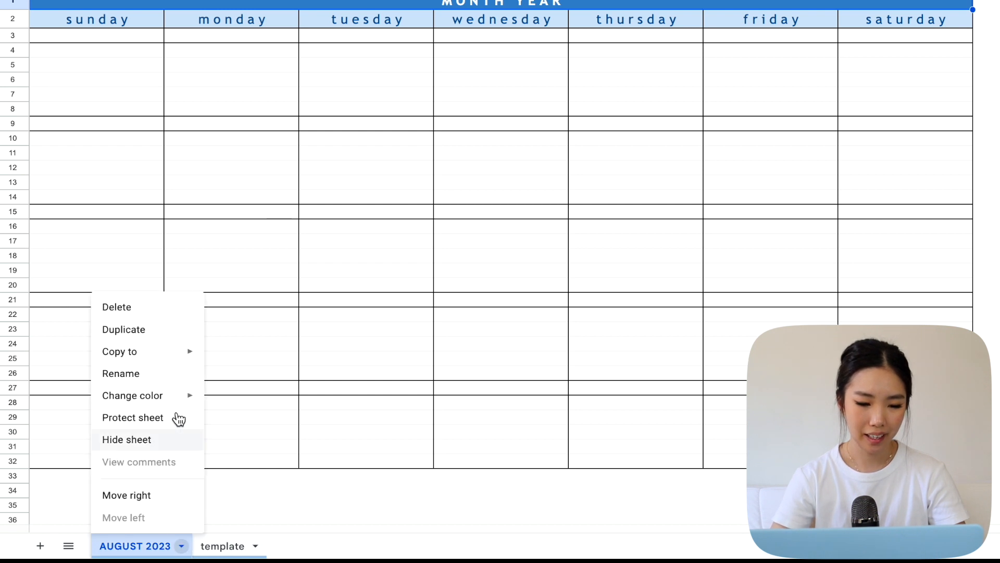
{"action": "mouse_move", "coordinate": [181, 399]}
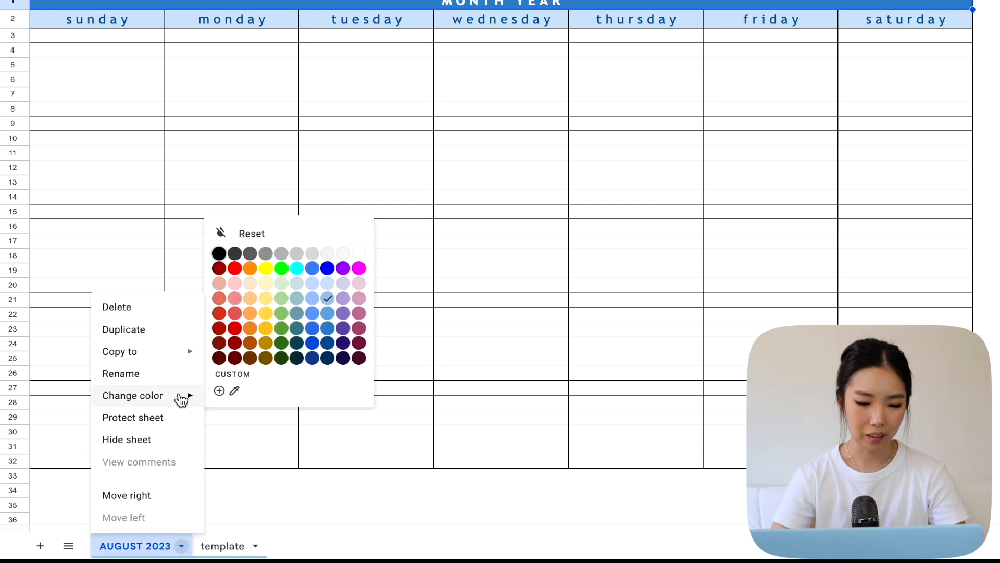
{"action": "left_click", "coordinate": [343, 299]}
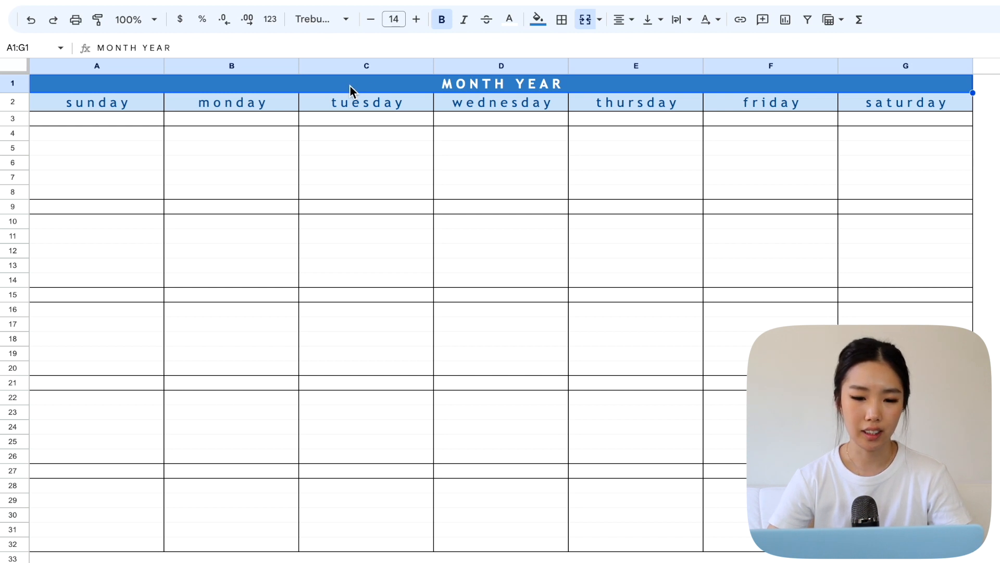
- Fill the merged title row with dark purple and the weekday cells A2:G2 with pale purple
{"action": "left_click", "coordinate": [541, 21]}
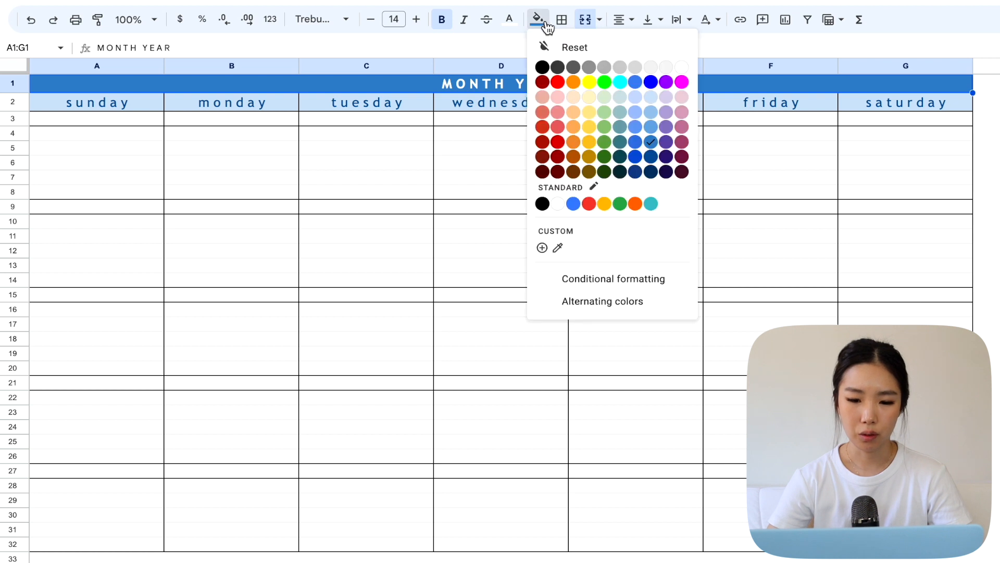
{"action": "left_click", "coordinate": [667, 142]}
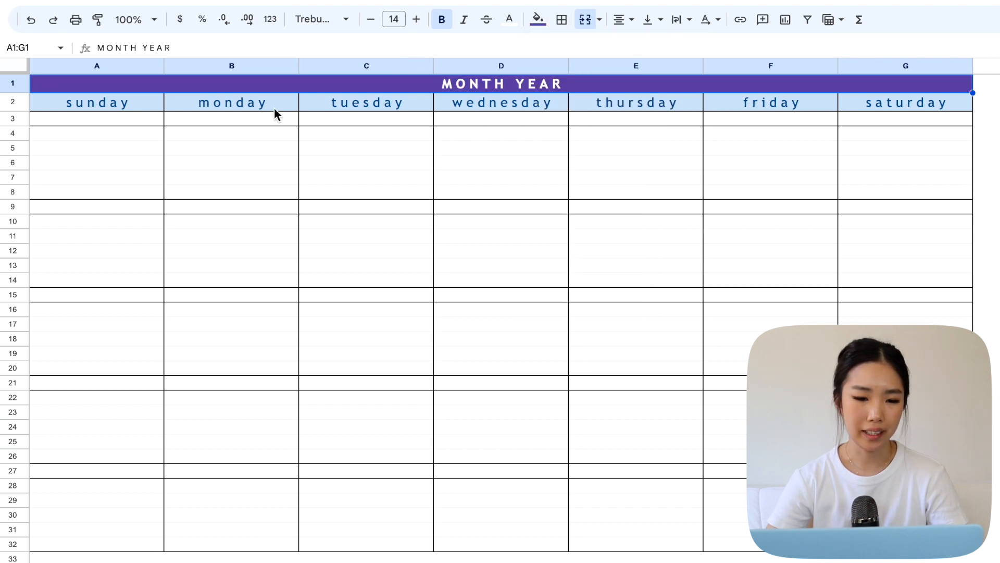
{"action": "left_click_drag", "start_coordinate": [136, 105], "coordinate": [870, 104]}
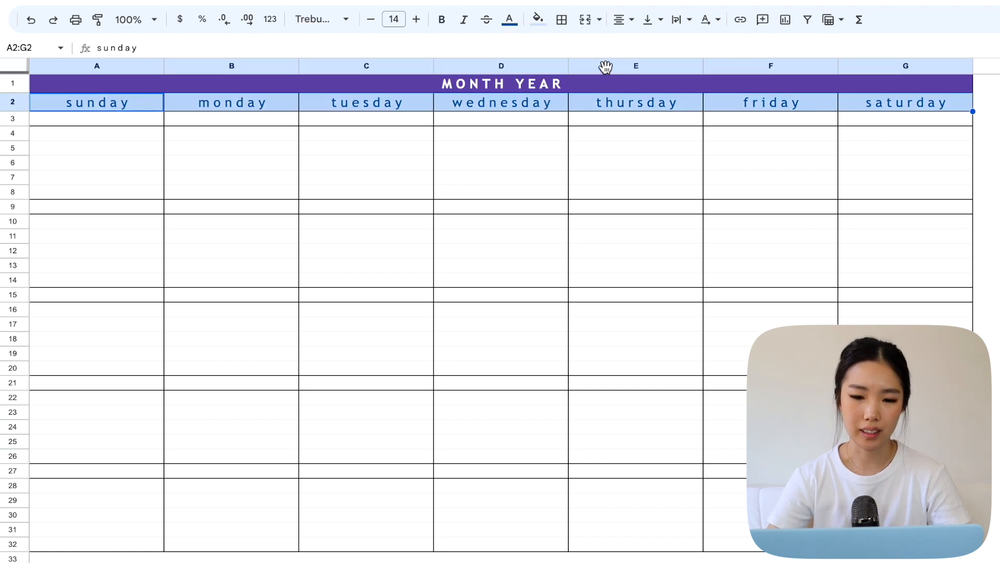
{"action": "left_click", "coordinate": [539, 23]}
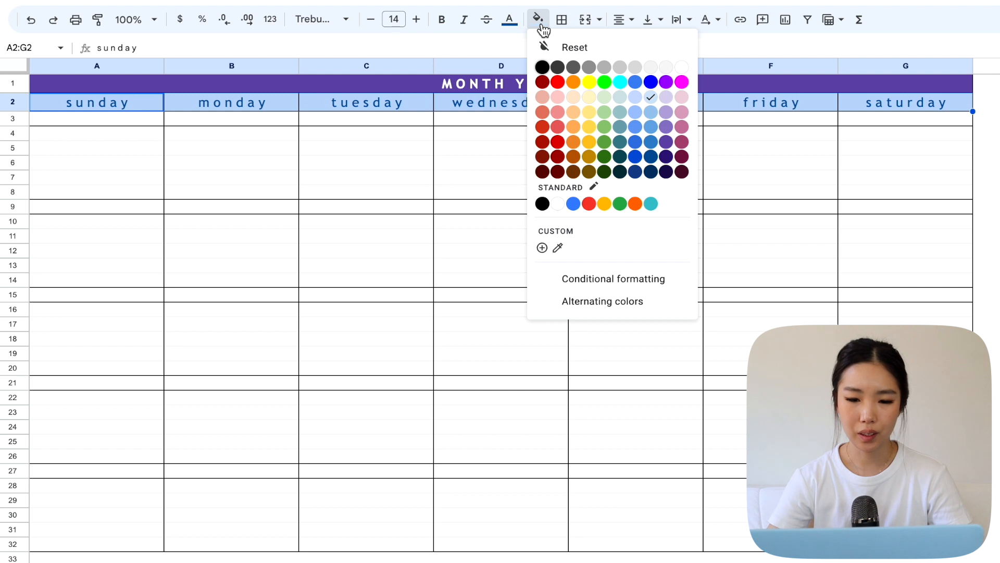
{"action": "left_click", "coordinate": [667, 97]}
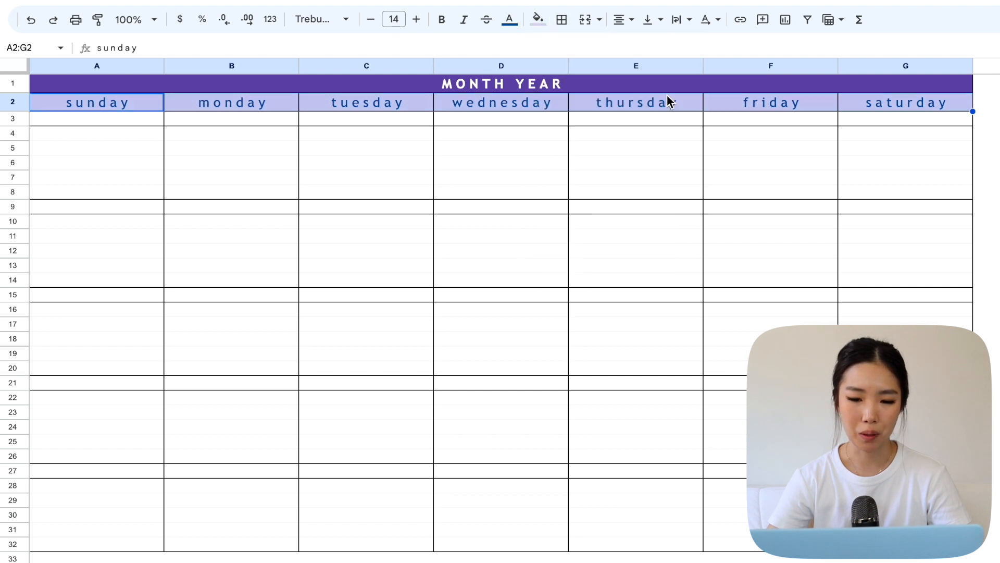
- Set the text colour of the weekday names in row 2 to dark purple
{"action": "left_click", "coordinate": [511, 23]}
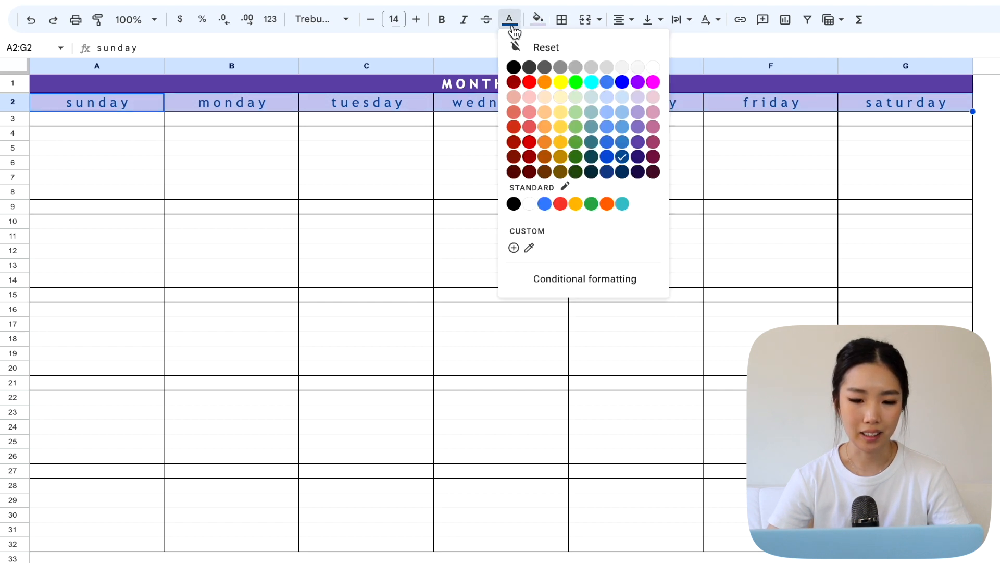
{"action": "left_click", "coordinate": [637, 156]}
{"action": "left_click", "coordinate": [538, 21]}
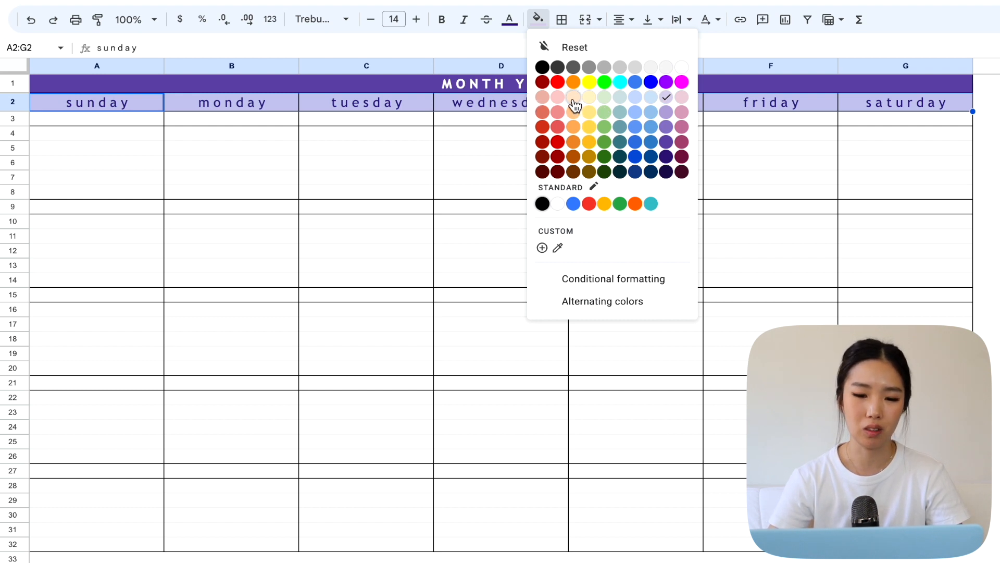
{"action": "left_click", "coordinate": [420, 159]}
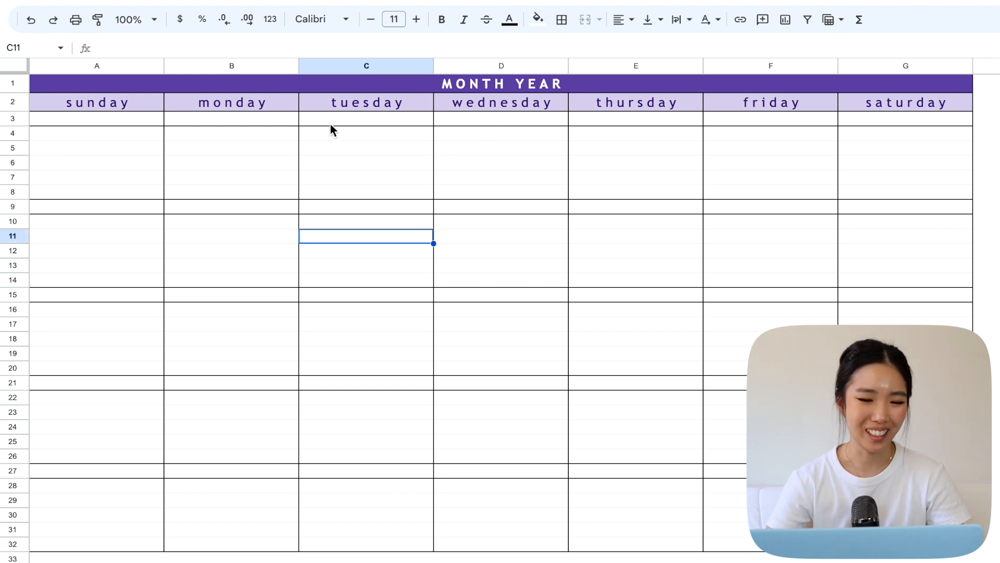
- Replace the MONTH YEAR title in row 1 with the letter-spaced text "AUGUST 2023"
{"action": "double_click", "coordinate": [521, 82]}
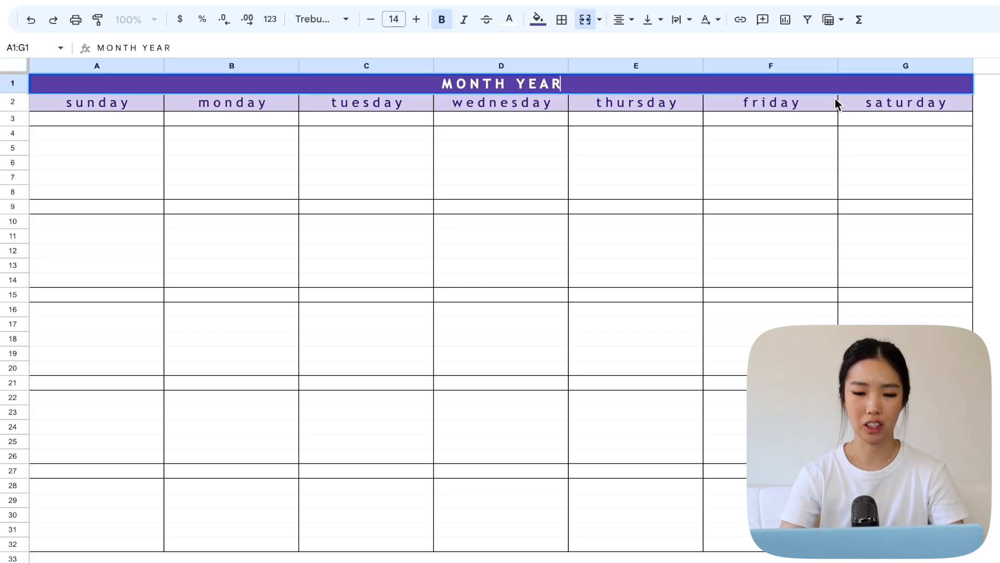
{"action": "key", "text": "BackSpace"}
{"action": "key", "text": "BackSpace"}
{"action": "key", "text": "BackSpace"}
{"action": "key", "text": "BackSpace"}
{"action": "key", "text": "BackSpace"}
{"action": "key", "text": "BackSpace"}
{"action": "key", "text": "BackSpace"}
{"action": "key", "text": "BackSpace"}
{"action": "key", "text": "BackSpace"}
{"action": "key", "text": "BackSpace"}
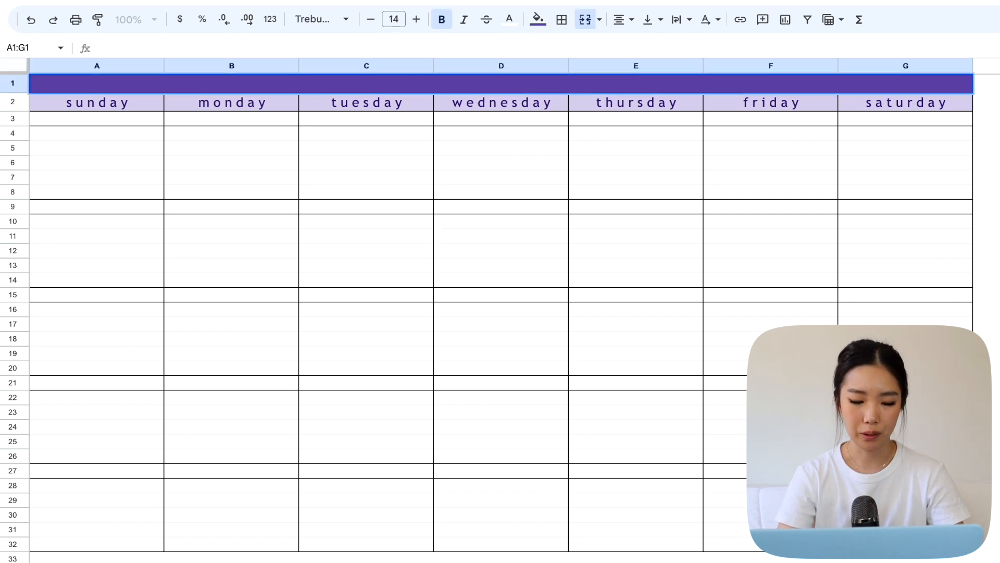
{"action": "type", "text": "A U G U S"}
{"action": "key", "text": "BackSpace"}
{"action": "type", "text": "ST"}
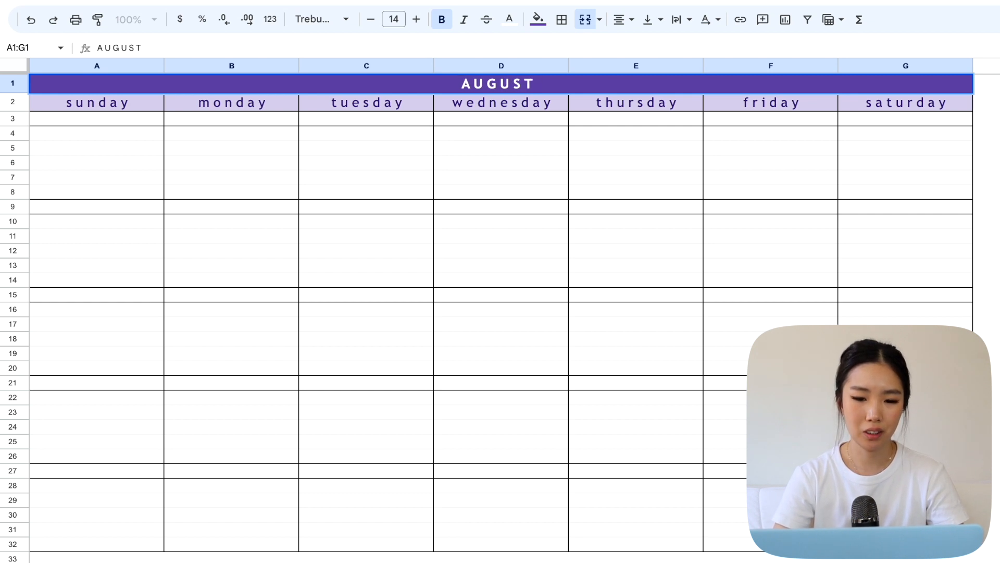
{"action": "type", "text": " 2023"}
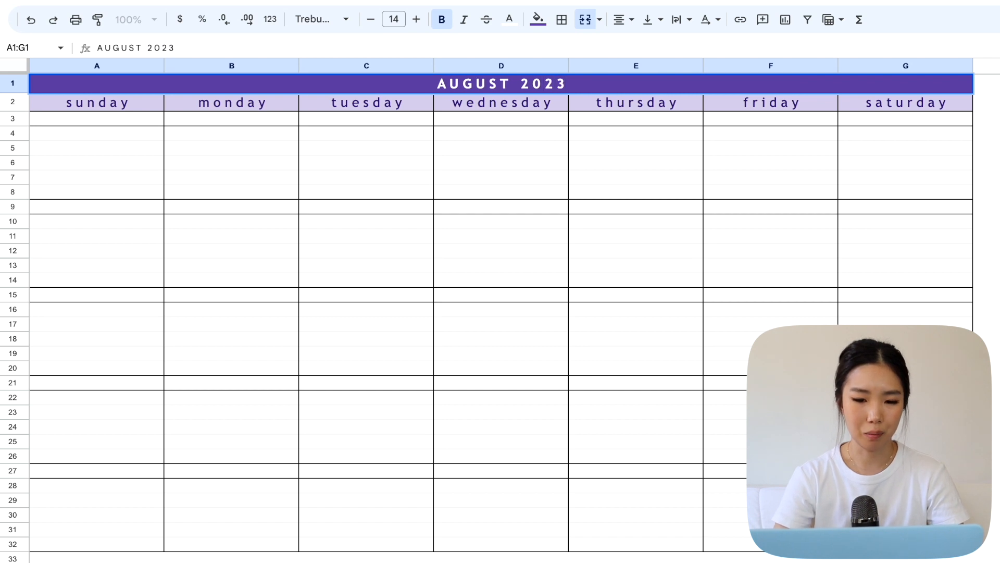
{"action": "key", "text": "Return"}
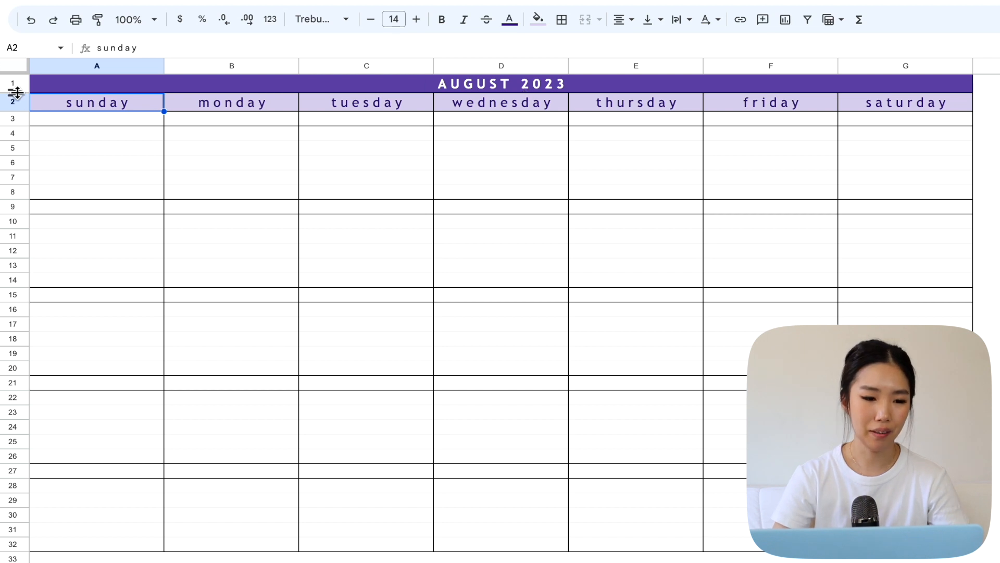
- Make title row 1 slightly taller and centre the AUGUST 2023 title vertically in it
{"action": "left_click_drag", "start_coordinate": [15, 92], "coordinate": [15, 102]}
{"action": "left_click", "coordinate": [95, 99]}
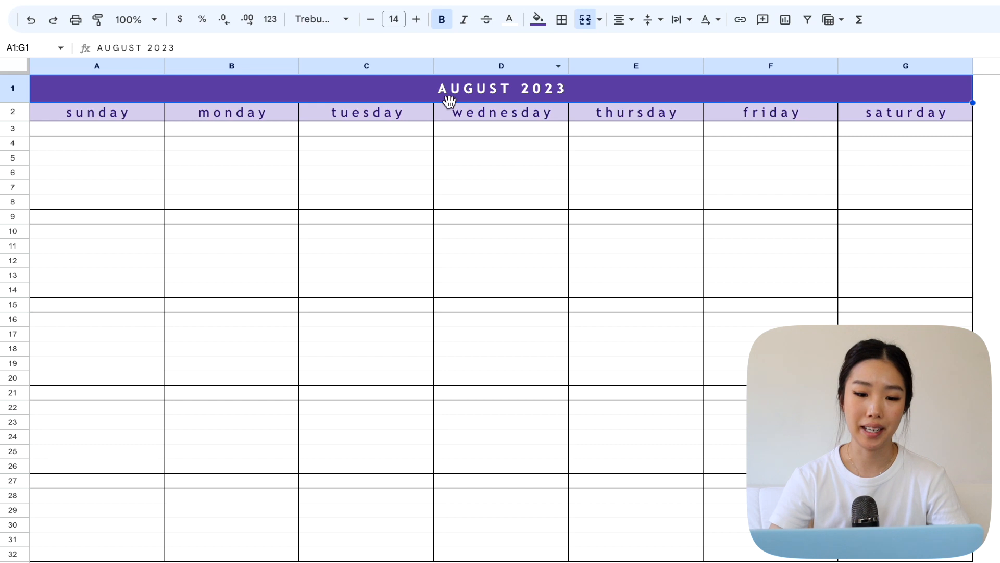
{"action": "left_click", "coordinate": [399, 179]}
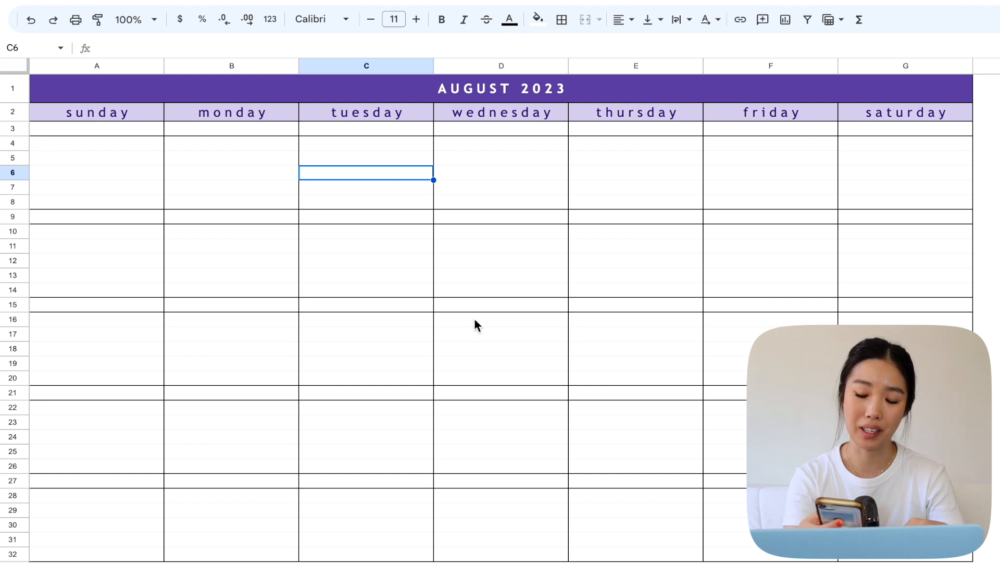
- Enter 1 as the first Tuesday's date in C3 and go to the second week's Tuesday date cell, C9
{"action": "left_click", "coordinate": [367, 131]}
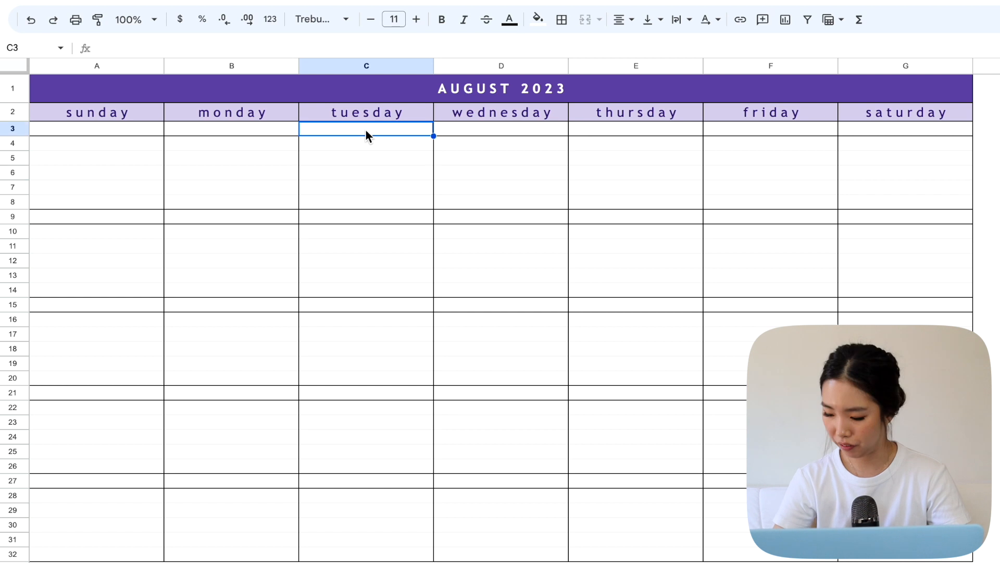
{"action": "type", "text": "1"}
{"action": "key", "text": "Return"}
{"action": "key", "text": "Down"}
{"action": "key", "text": "Down"}
{"action": "key", "text": "Down"}
{"action": "key", "text": "Down"}
{"action": "key", "text": "Down"}
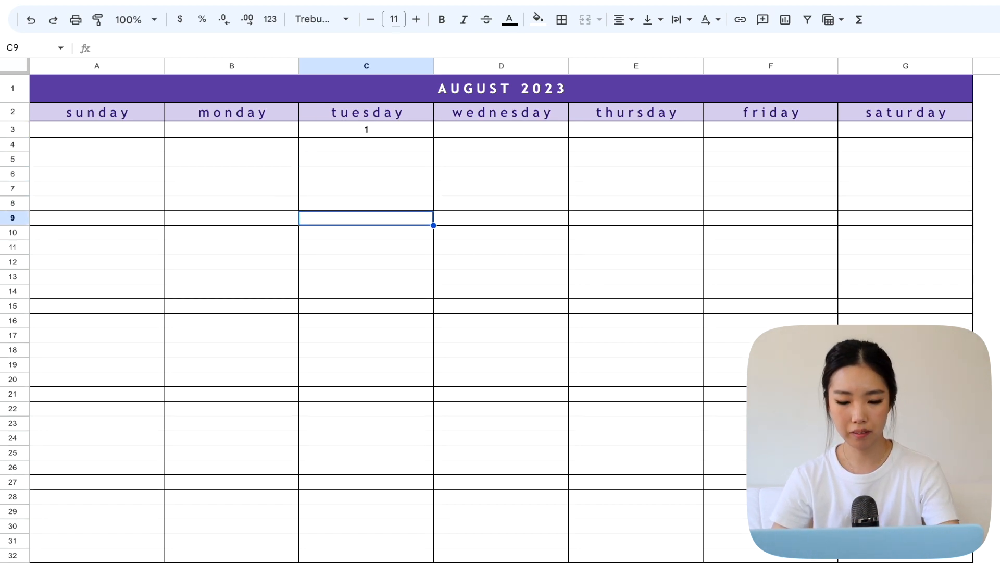
- Enter the second and third Tuesday dates, 8 in C9 and 15 in C15
{"action": "type", "text": "8"}
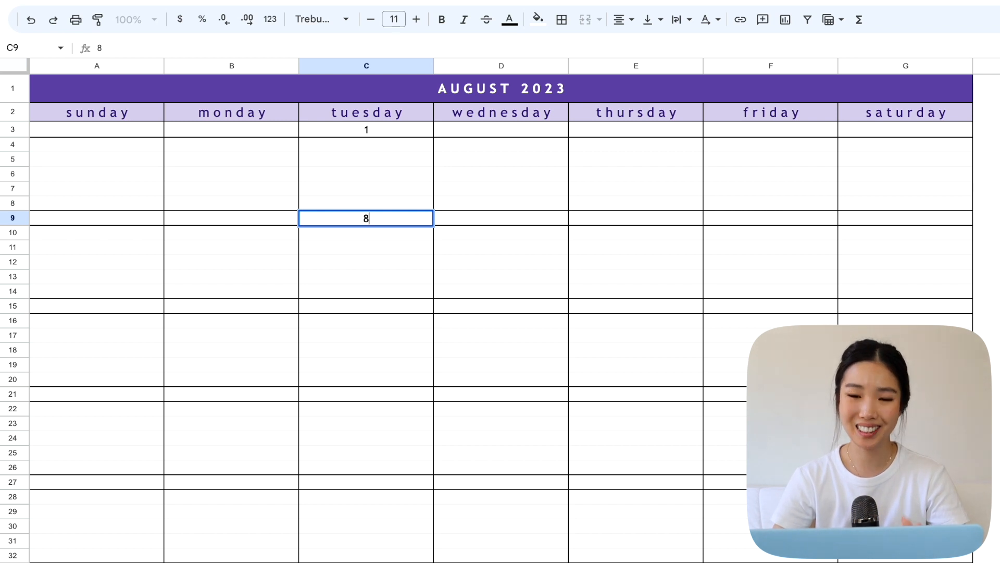
{"action": "key", "text": "Return"}
{"action": "key", "text": "Down"}
{"action": "key", "text": "Down"}
{"action": "key", "text": "Down"}
{"action": "key", "text": "Down"}
{"action": "key", "text": "Down"}
{"action": "type", "text": "15"}
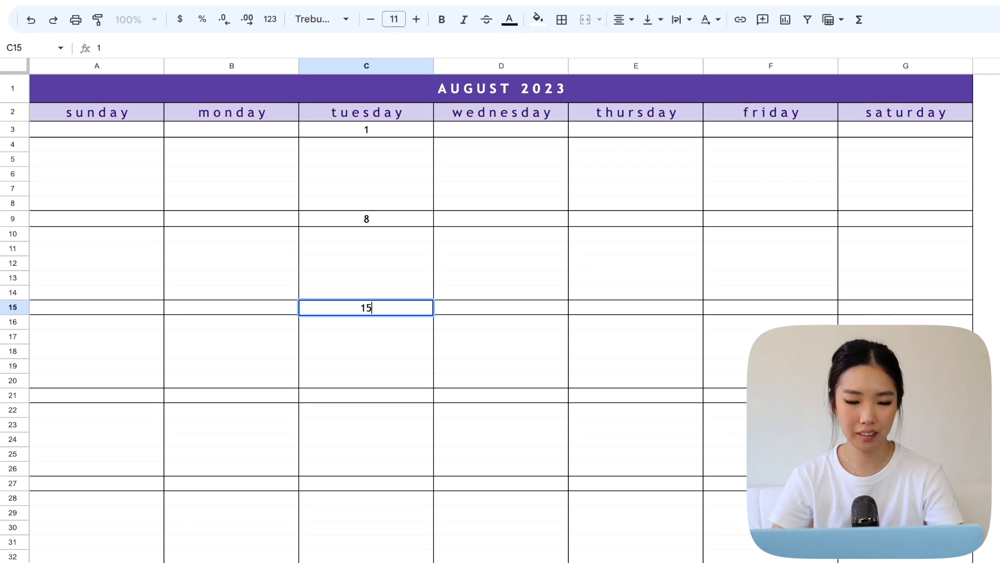
- Enter the fourth and fifth Tuesday dates, 22 in C21 and 29 in C27
{"action": "key", "text": "Return"}
{"action": "key", "text": "Down"}
{"action": "key", "text": "Down"}
{"action": "key", "text": "Down"}
{"action": "key", "text": "Down"}
{"action": "key", "text": "Down"}
{"action": "type", "text": "22"}
{"action": "key", "text": "Return"}
{"action": "key", "text": "Down"}
{"action": "key", "text": "Down"}
{"action": "key", "text": "Down"}
{"action": "key", "text": "Down"}
{"action": "key", "text": "Down"}
{"action": "type", "text": "29"}
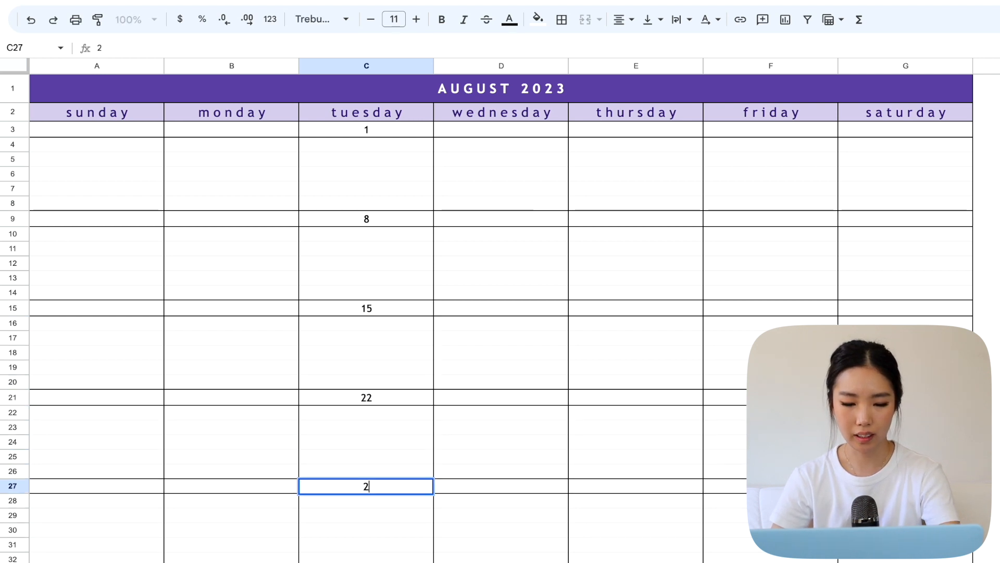
- Enter 31 as the last Thursday's date in E27
{"action": "key", "text": "Right"}
{"action": "key", "text": "Right"}
{"action": "key", "text": "Right"}
{"action": "key", "text": "Left"}
{"action": "type", "text": "31"}
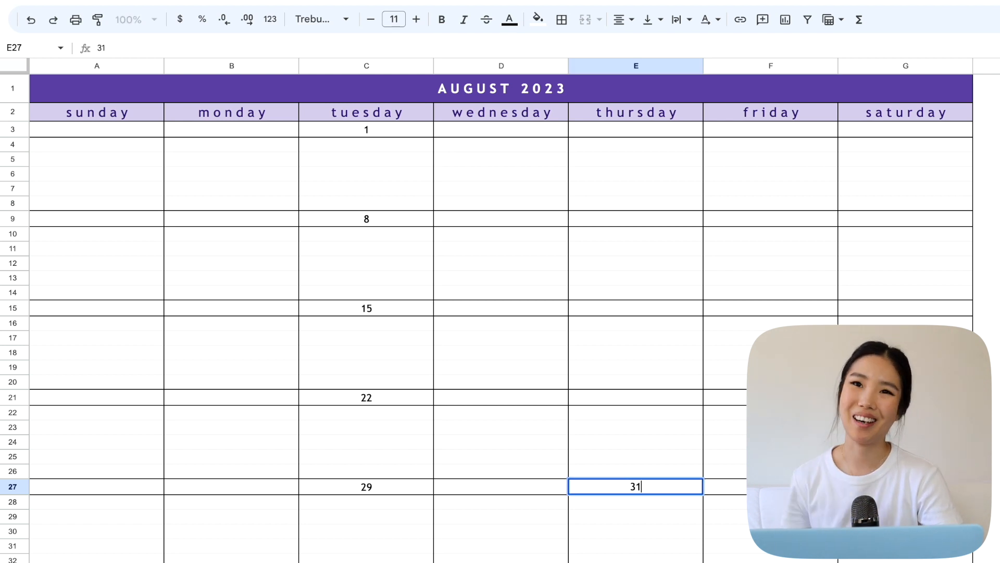
- Fill the first week's dates from Wednesday to Saturday with 2, 3, 4 and 5 in D3:G3
{"action": "key", "text": "Up"}
{"action": "key", "text": "Up"}
{"action": "key", "text": "Up"}
{"action": "key", "text": "Up"}
{"action": "key", "text": "Up"}
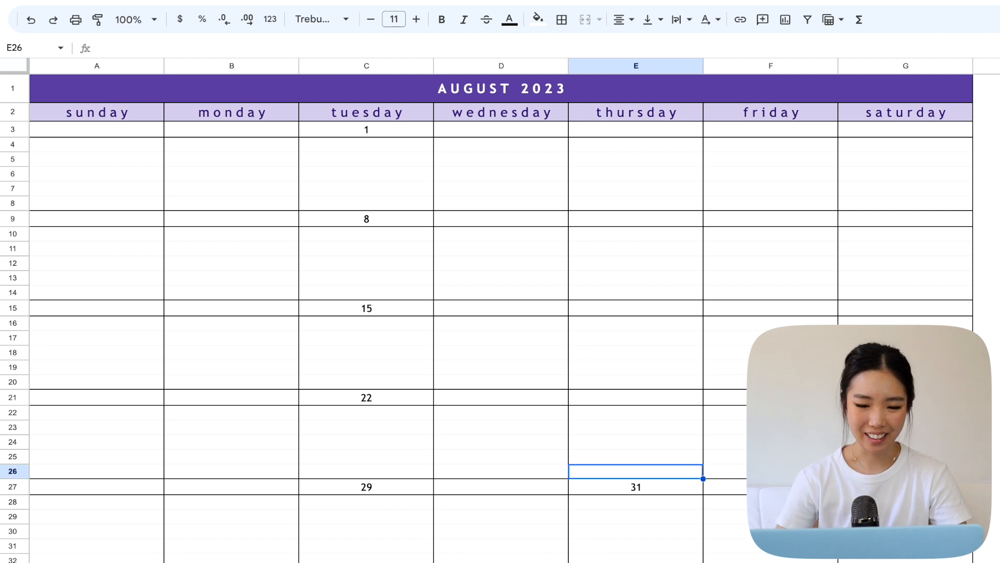
{"action": "key", "text": "Up"}
{"action": "key", "text": "Up"}
{"action": "key", "text": "Up"}
{"action": "key", "text": "Up"}
{"action": "key", "text": "Up"}
{"action": "key", "text": "Up"}
{"action": "key", "text": "Up"}
{"action": "key", "text": "Up"}
{"action": "key", "text": "Up"}
{"action": "key", "text": "Up"}
{"action": "key", "text": "Up"}
{"action": "key", "text": "Up"}
{"action": "key", "text": "Up"}
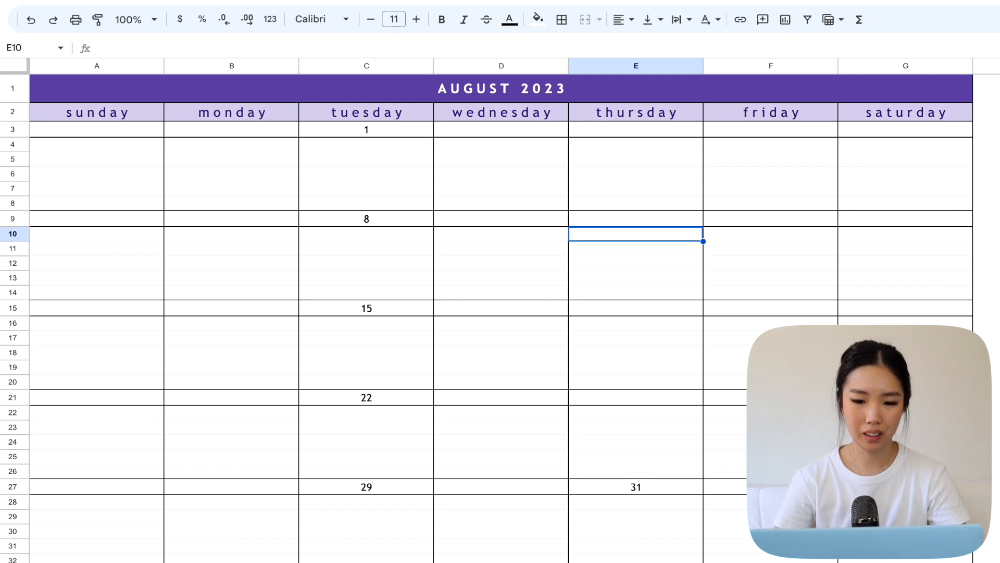
{"action": "key", "text": "Left"}
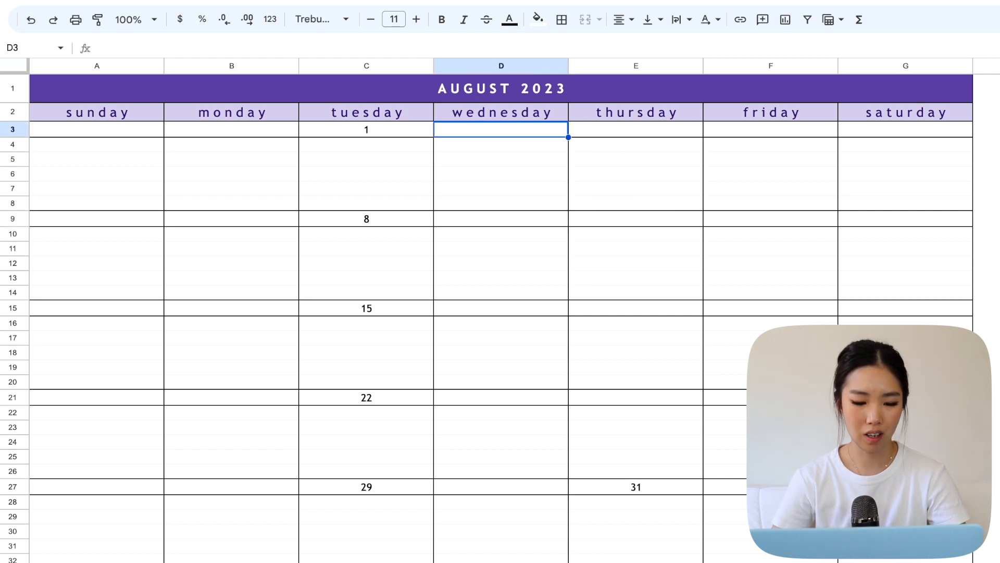
{"action": "type", "text": "2"}
{"action": "key", "text": "Tab"}
{"action": "type", "text": "3"}
{"action": "key", "text": "Tab"}
{"action": "type", "text": "4"}
{"action": "key", "text": "Tab"}
{"action": "type", "text": "5"}
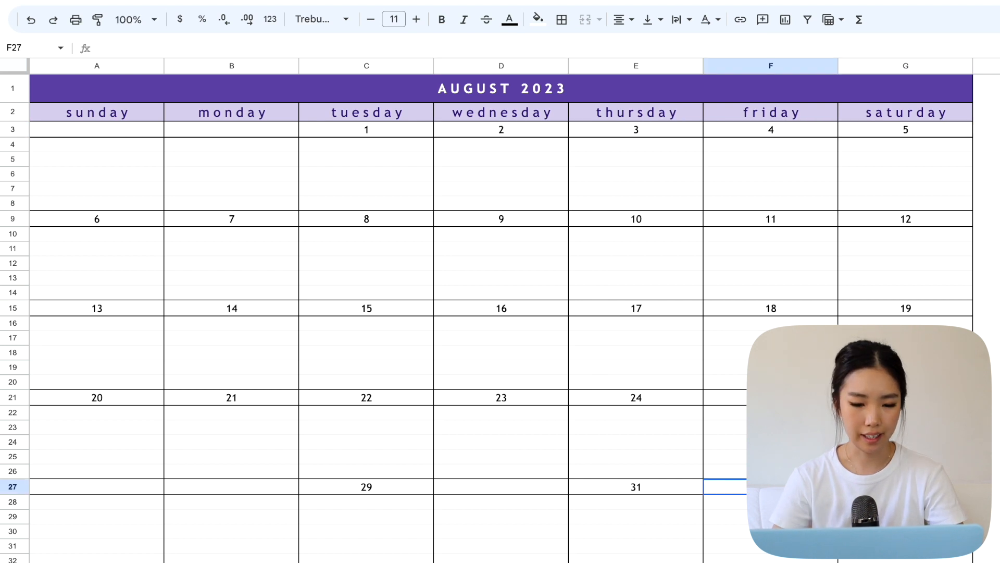
- Complete the last week's dates in row 27 with 27 for Sunday, 28 for Monday and 30 for Wednesday
{"action": "key", "text": "Left"}
{"action": "key", "text": "Left"}
{"action": "key", "text": "Left"}
{"action": "key", "text": "Left"}
{"action": "key", "text": "Left"}
{"action": "type", "text": "27"}
{"action": "key", "text": "Tab"}
{"action": "type", "text": "28"}
{"action": "key", "text": "Tab"}
{"action": "key", "text": "Tab"}
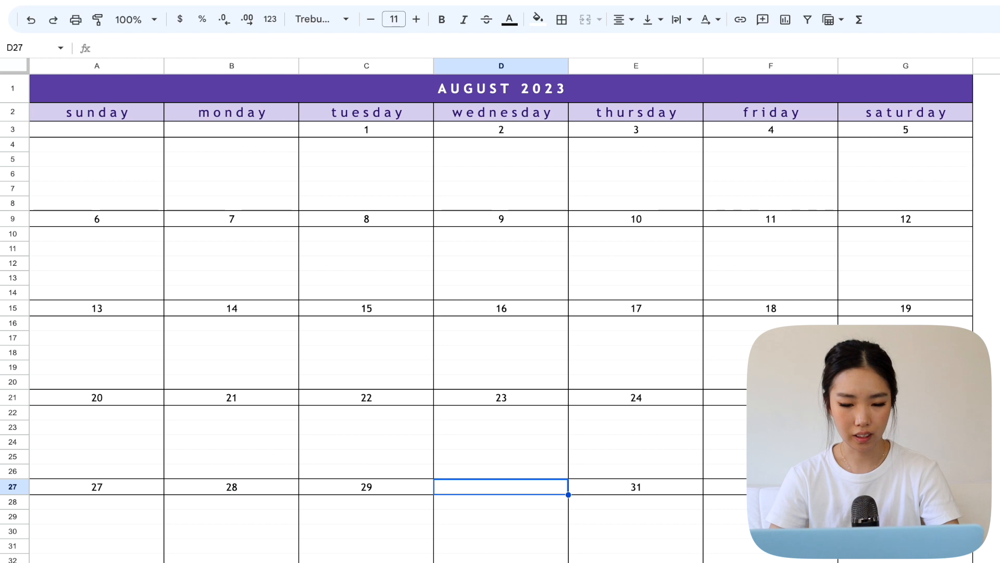
{"action": "type", "text": "30"}
{"action": "key", "text": "Tab"}
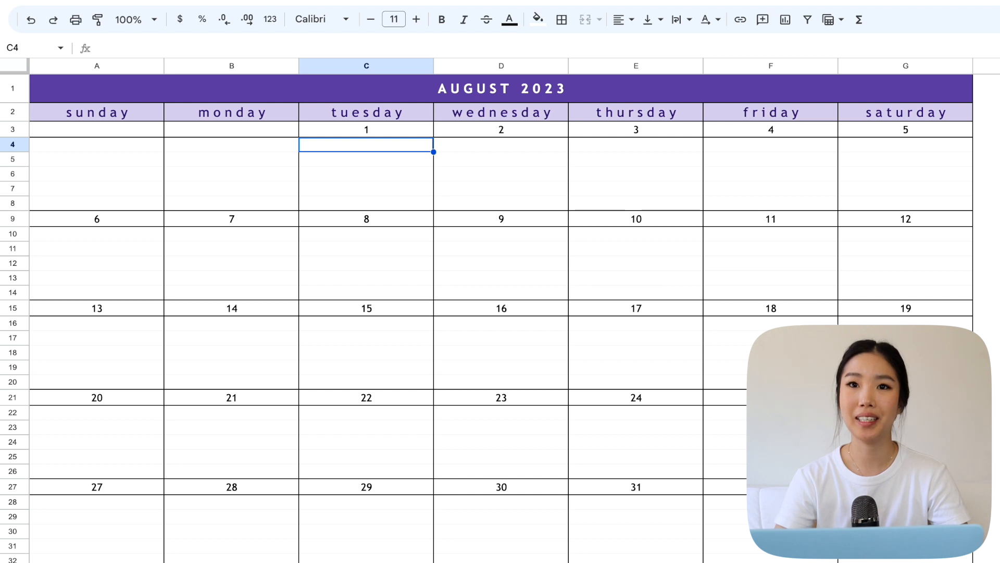
- Enter the event "MOM'S BIRTHDAY" in B22, under Monday the 21st
{"action": "key", "text": "Down"}
{"action": "key", "text": "Down"}
{"action": "key", "text": "Down"}
{"action": "key", "text": "Down"}
{"action": "key", "text": "Down"}
{"action": "key", "text": "Down"}
{"action": "key", "text": "Down"}
{"action": "key", "text": "Down"}
{"action": "key", "text": "Down"}
{"action": "key", "text": "Down"}
{"action": "key", "text": "Down"}
{"action": "key", "text": "Down"}
{"action": "key", "text": "Down"}
{"action": "key", "text": "Down"}
{"action": "key", "text": "Down"}
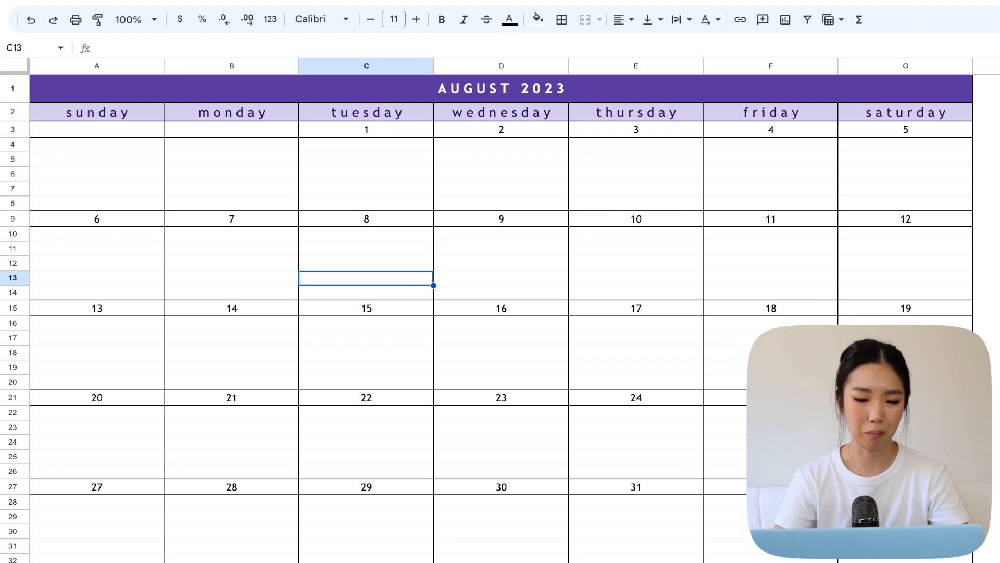
{"action": "key", "text": "Down"}
{"action": "key", "text": "Down"}
{"action": "key", "text": "Down"}
{"action": "key", "text": "Left"}
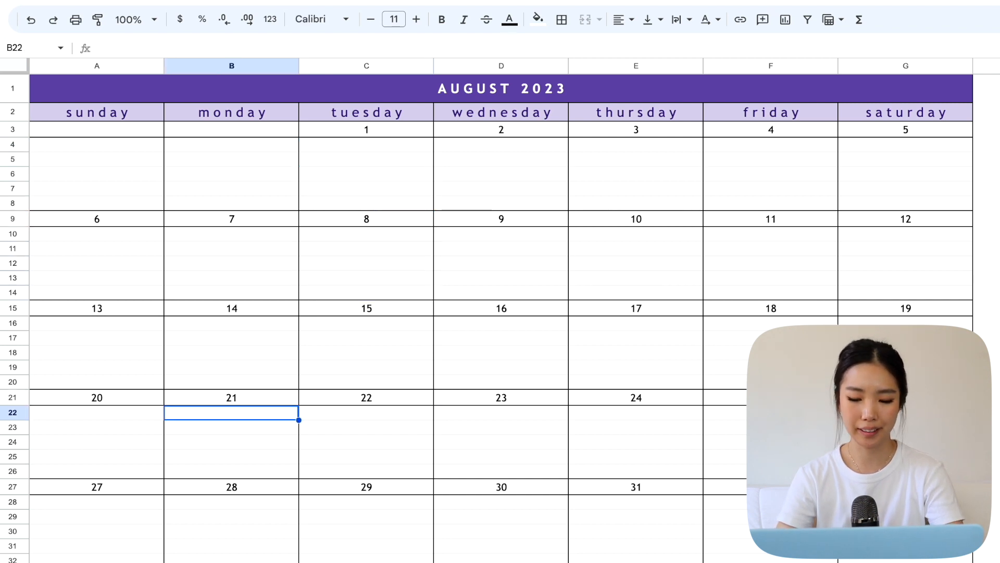
{"action": "type", "text": "MOM'A BIRTHS"}
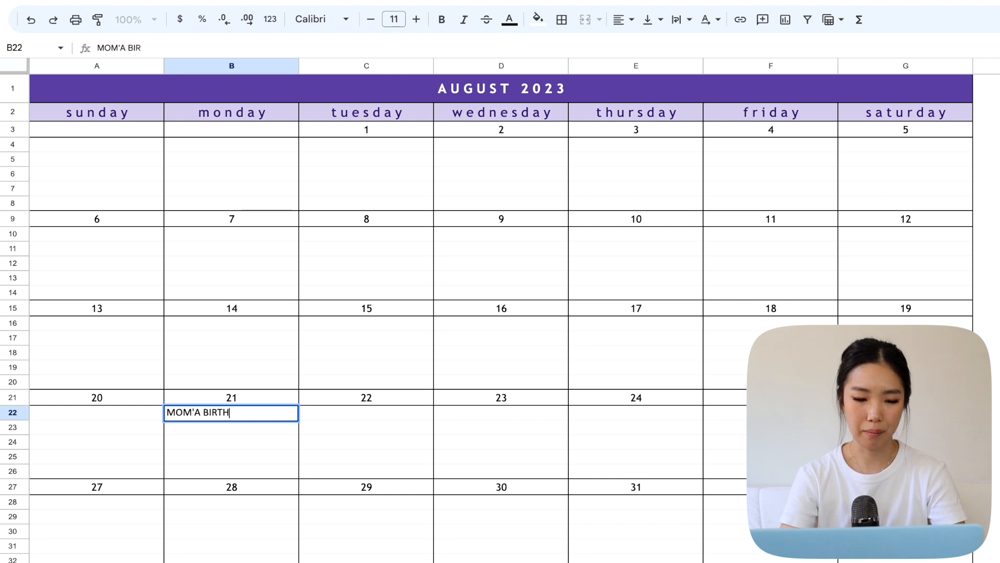
{"action": "key", "text": "BackSpace"}
{"action": "key", "text": "BackSpace"}
{"action": "key", "text": "BackSpace"}
{"action": "key", "text": "BackSpace"}
{"action": "key", "text": "BackSpace"}
{"action": "key", "text": "BackSpace"}
{"action": "key", "text": "BackSpace"}
{"action": "key", "text": "BackSpace"}
{"action": "type", "text": "S BIRTHDAY"}
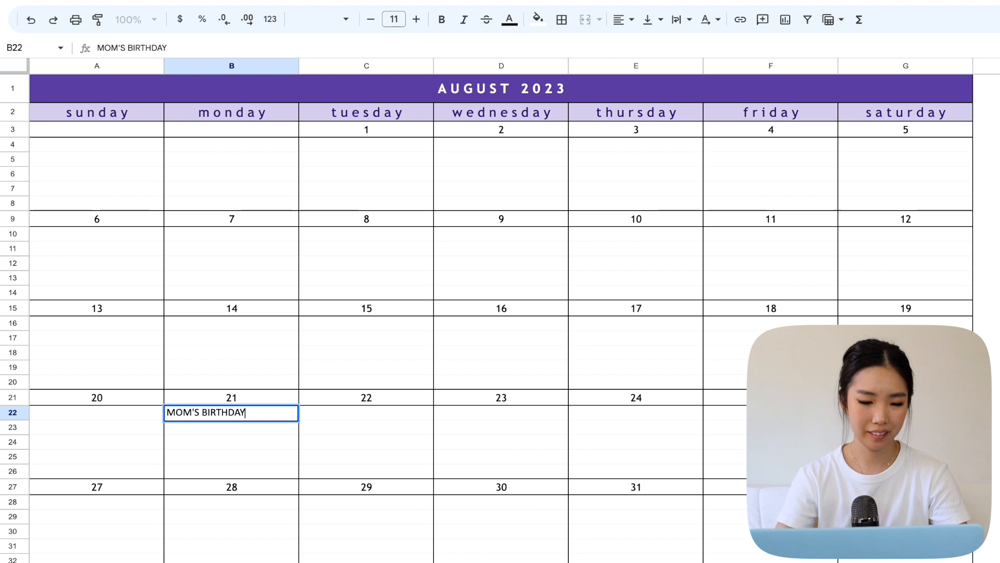
{"action": "key", "text": "Tab"}
{"action": "key", "text": "Left"}
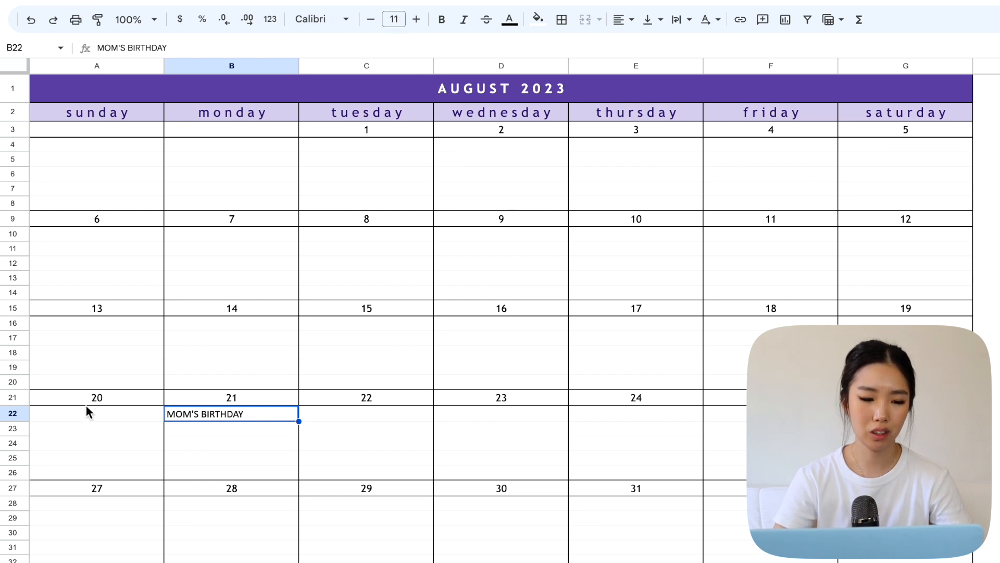
- Set the fourth week's event area A22:G26 to Georgia at font size 10
{"action": "mouse_move", "coordinate": [76, 412]}
{"action": "left_mouse_down"}
{"action": "mouse_move", "coordinate": [415, 446]}
{"action": "mouse_move", "coordinate": [726, 511]}
{"action": "mouse_move", "coordinate": [885, 469]}
{"action": "left_mouse_up"}
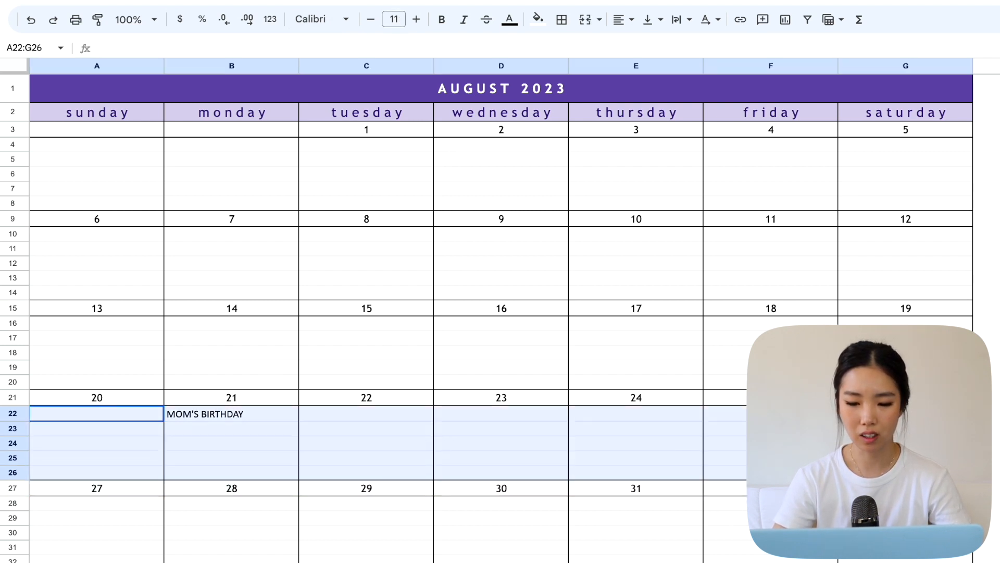
{"action": "left_click", "coordinate": [308, 19]}
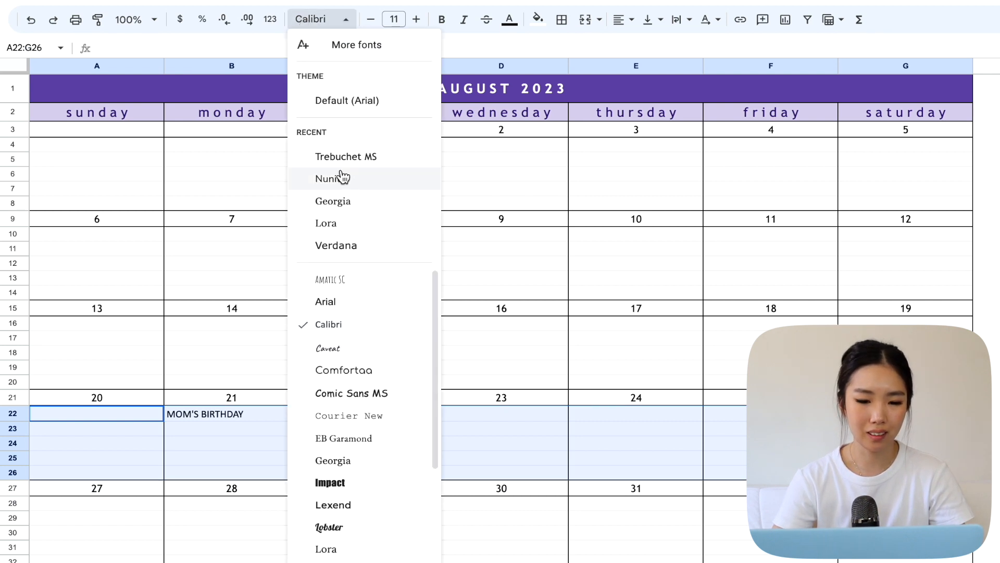
{"action": "left_click", "coordinate": [350, 201]}
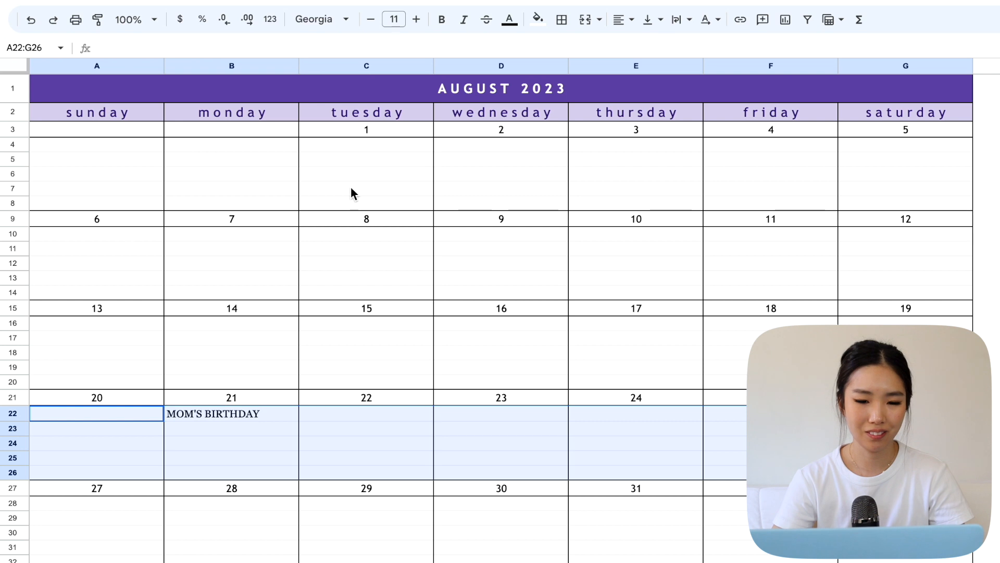
{"action": "left_click", "coordinate": [370, 20]}
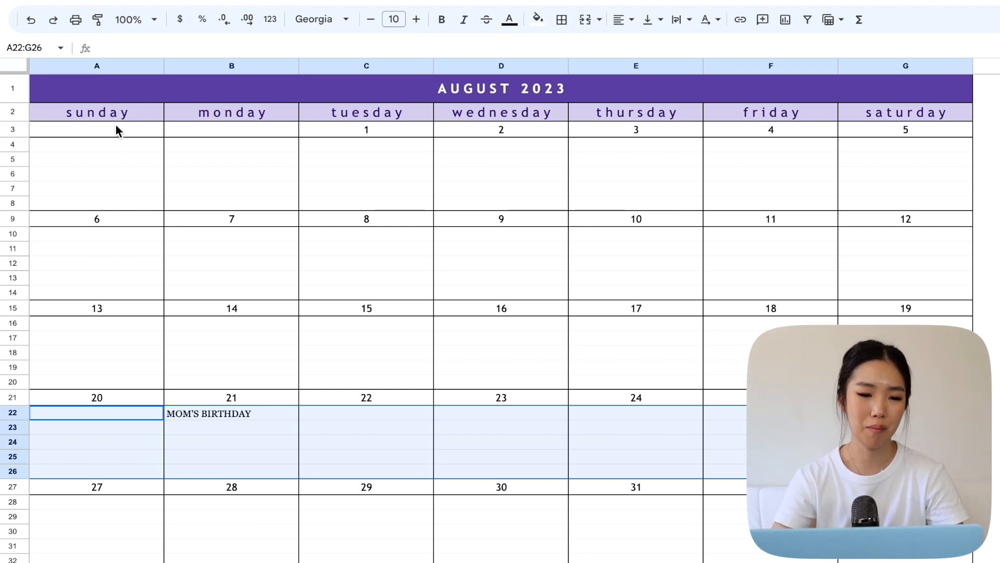
- Copy the formatting of A22:G26 to the event areas of the third week, A16:G20, and the second week, A10:G14
{"action": "left_click", "coordinate": [99, 25]}
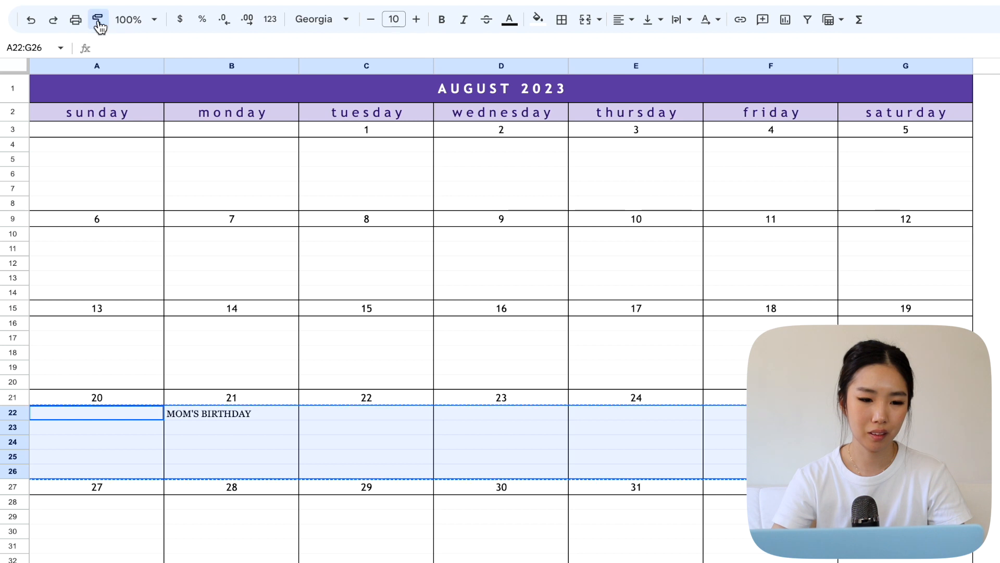
{"action": "left_click", "coordinate": [32, 322]}
{"action": "mouse_move", "coordinate": [184, 342]}
{"action": "left_mouse_down"}
{"action": "mouse_move", "coordinate": [542, 378]}
{"action": "mouse_move", "coordinate": [782, 354]}
{"action": "mouse_move", "coordinate": [885, 370]}
{"action": "mouse_move", "coordinate": [886, 383]}
{"action": "left_mouse_up"}
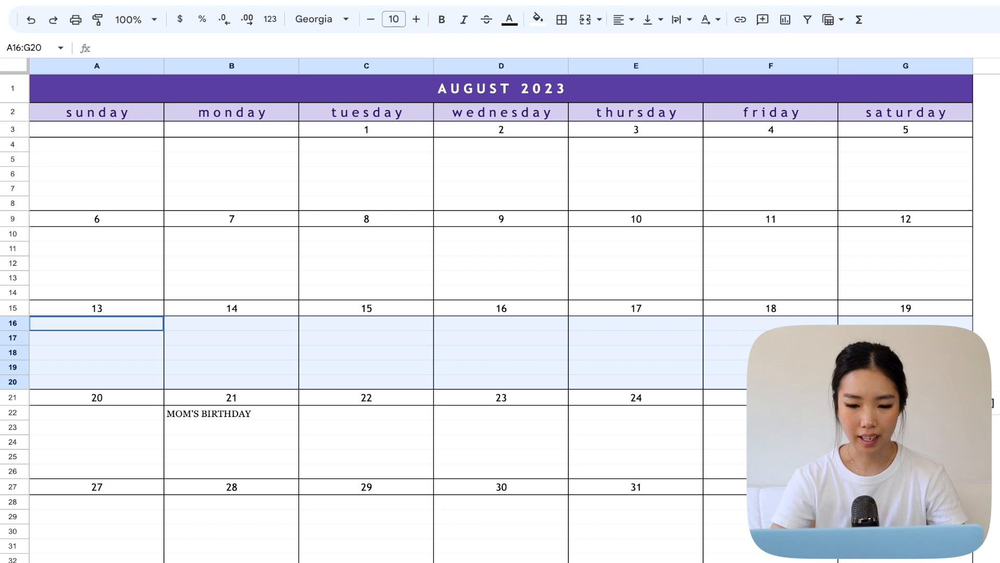
{"action": "left_click", "coordinate": [106, 23]}
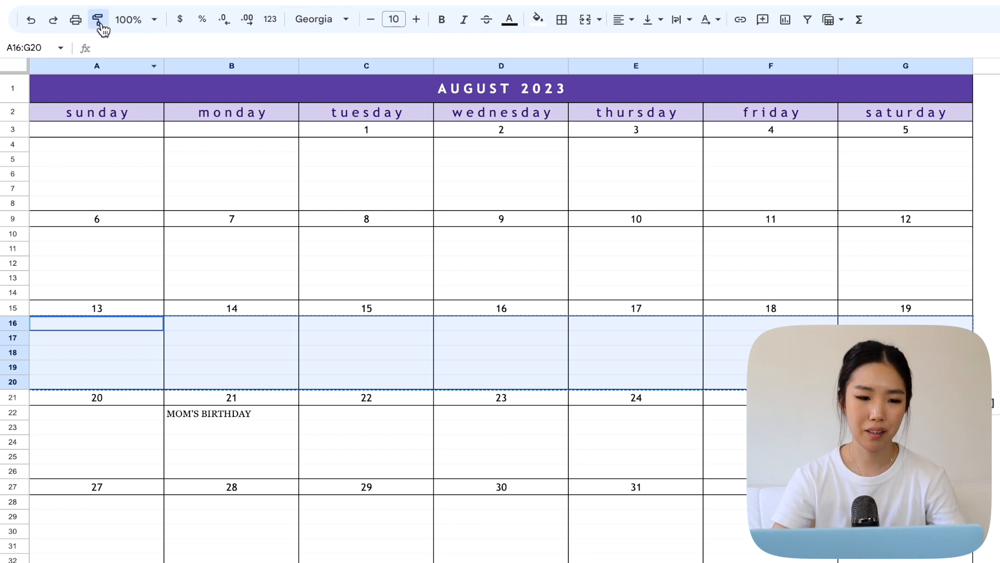
{"action": "left_click", "coordinate": [53, 234]}
{"action": "mouse_move", "coordinate": [53, 235]}
{"action": "left_mouse_down"}
{"action": "mouse_move", "coordinate": [357, 245]}
{"action": "mouse_move", "coordinate": [602, 292]}
{"action": "mouse_move", "coordinate": [869, 283]}
{"action": "mouse_move", "coordinate": [897, 298]}
{"action": "left_mouse_up"}
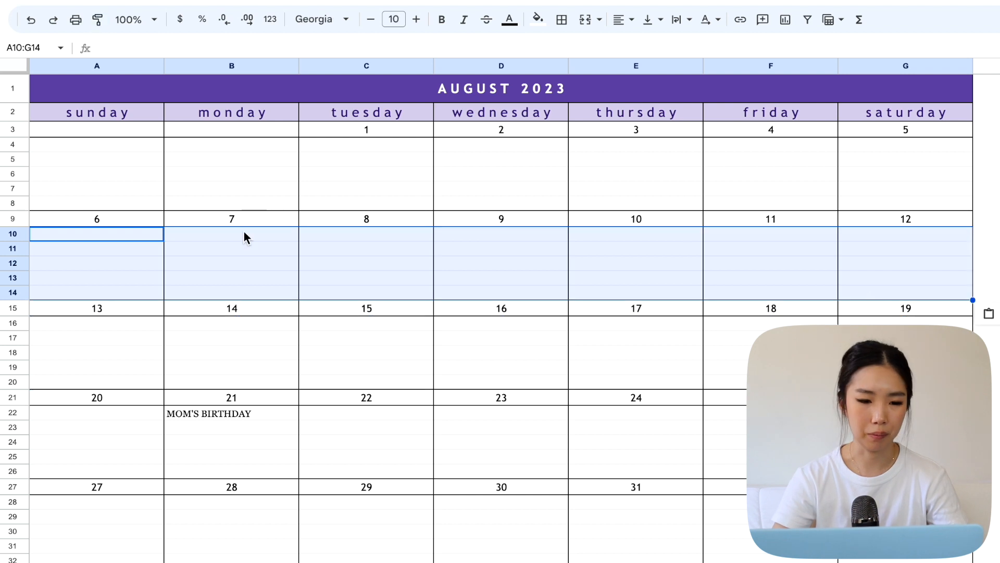
- Enter the event "DATE NIGHT" in D30, under Wednesday the 30th
{"action": "scroll", "coordinate": [322, 249], "scroll_direction": "down", "scroll_amount": 2}
{"action": "left_click", "coordinate": [502, 472]}
{"action": "type", "text": "DATE NIGHT"}
{"action": "key", "text": "Tab"}
{"action": "left_click", "coordinate": [523, 469]}
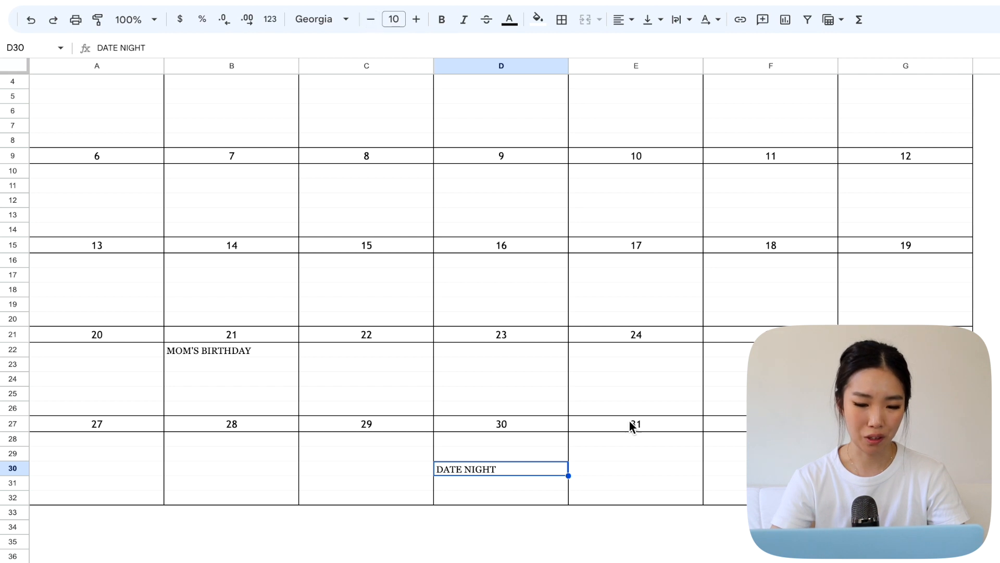
- Format the MOM'S BIRTHDAY entry in B22 as dark yellow, bold, italic and horizontally centred text
{"action": "left_click", "coordinate": [548, 368]}
{"action": "scroll", "coordinate": [516, 429], "scroll_direction": "up", "scroll_amount": 2}
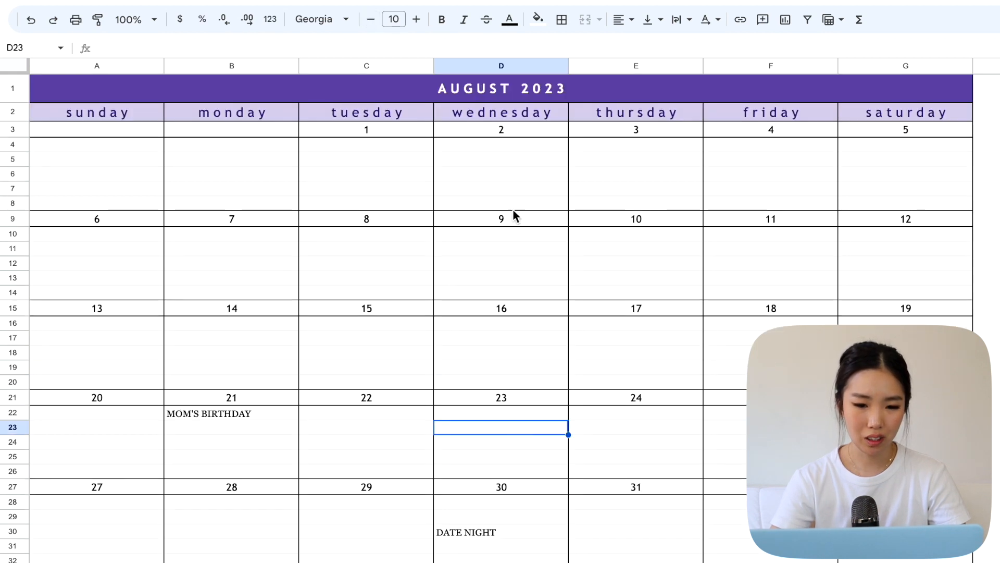
{"action": "left_click", "coordinate": [245, 411]}
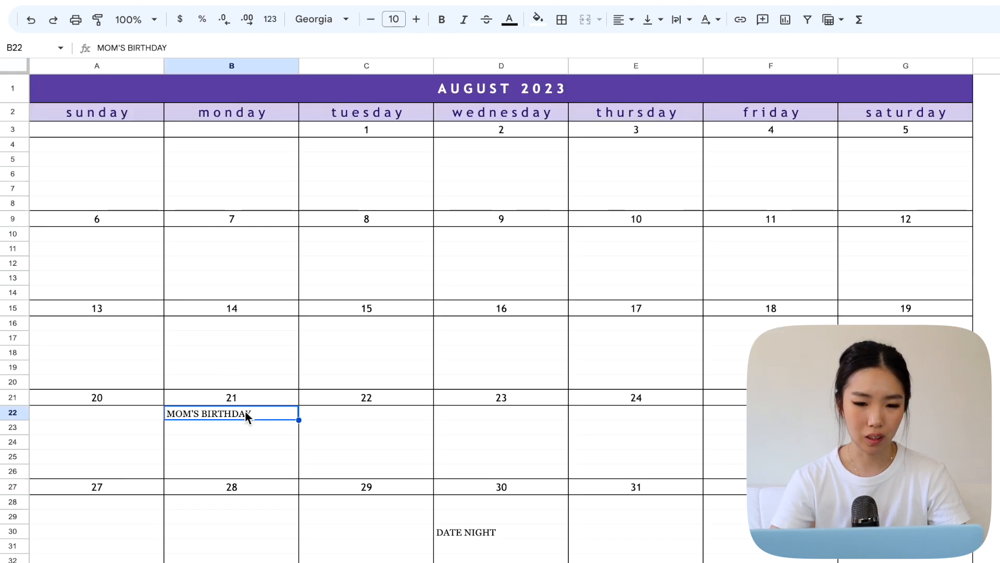
{"action": "left_click", "coordinate": [510, 21]}
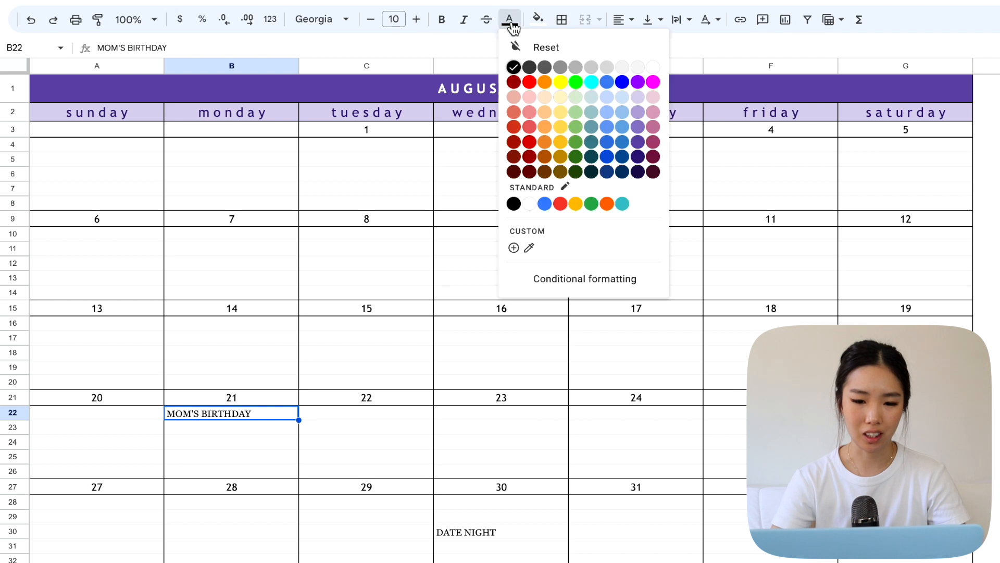
{"action": "left_click", "coordinate": [561, 142]}
{"action": "left_click", "coordinate": [442, 21]}
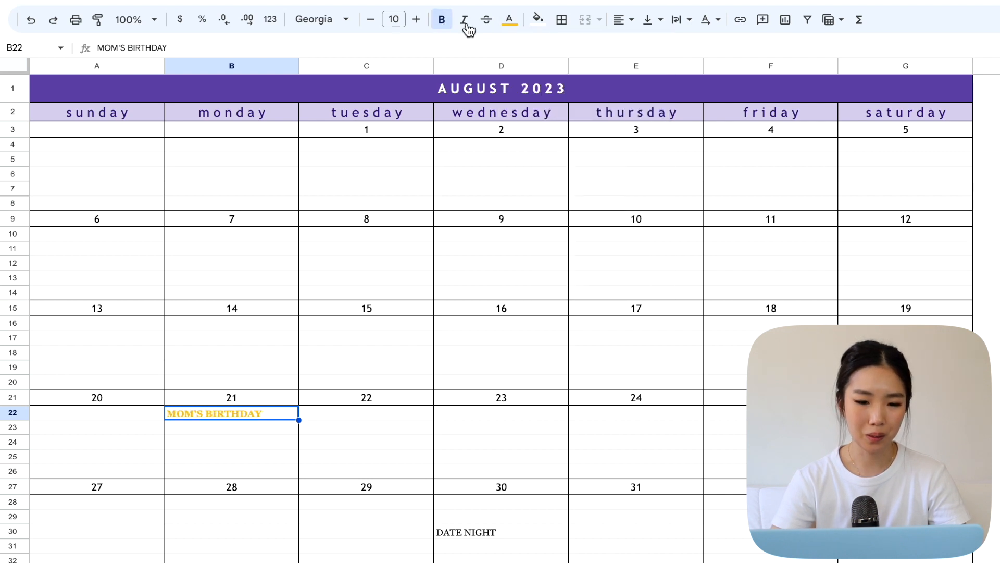
{"action": "left_click", "coordinate": [464, 21]}
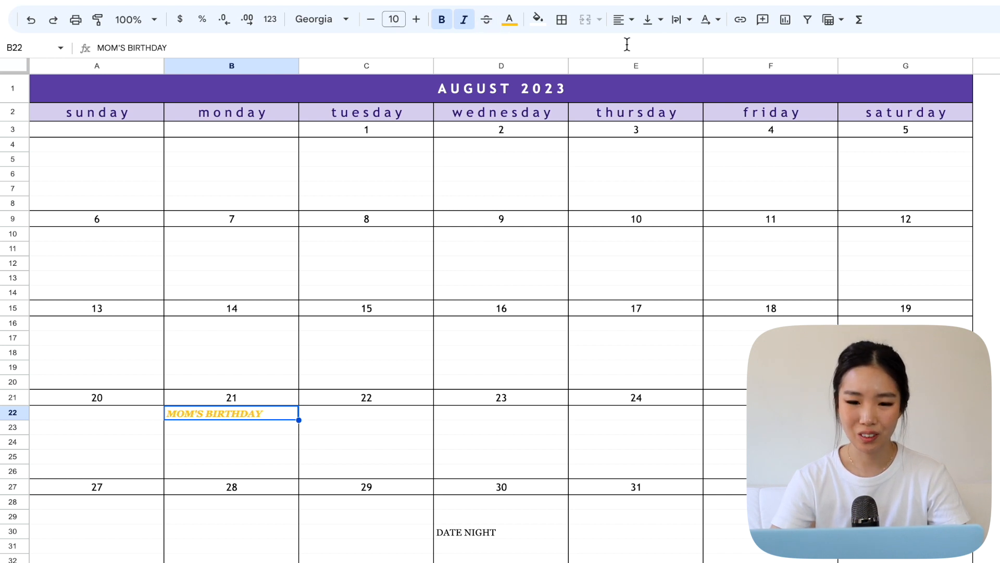
{"action": "left_click", "coordinate": [620, 22]}
{"action": "left_click", "coordinate": [645, 46]}
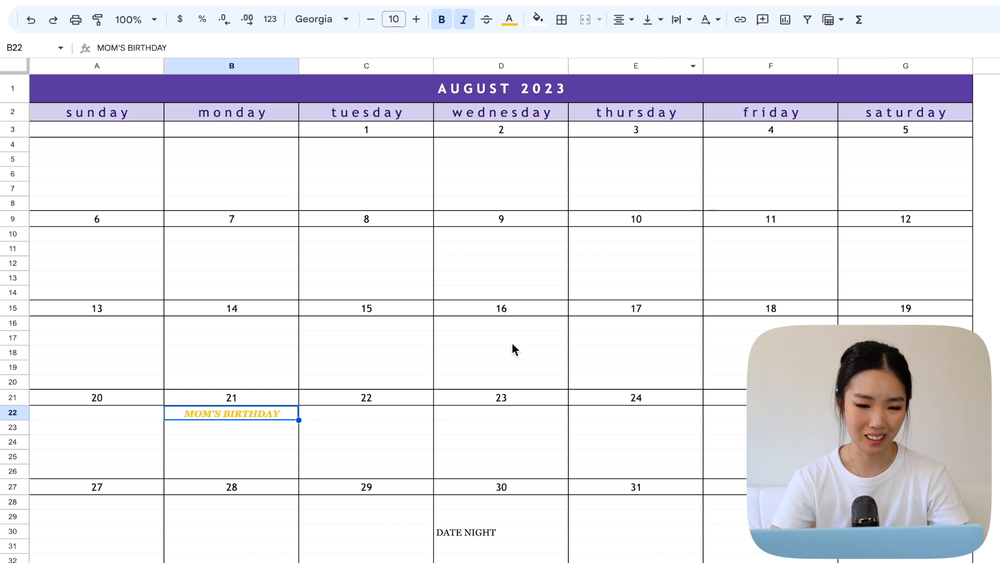
- Delete the MOM'S BIRTHDAY text from B22
{"action": "left_click", "coordinate": [300, 412]}
{"action": "left_click", "coordinate": [283, 410]}
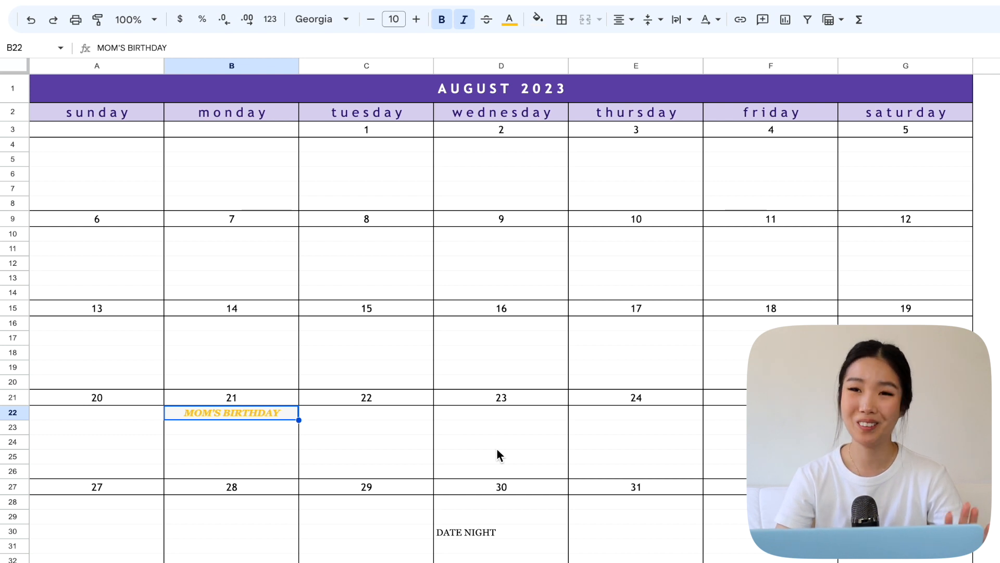
{"action": "key", "text": "Delete"}
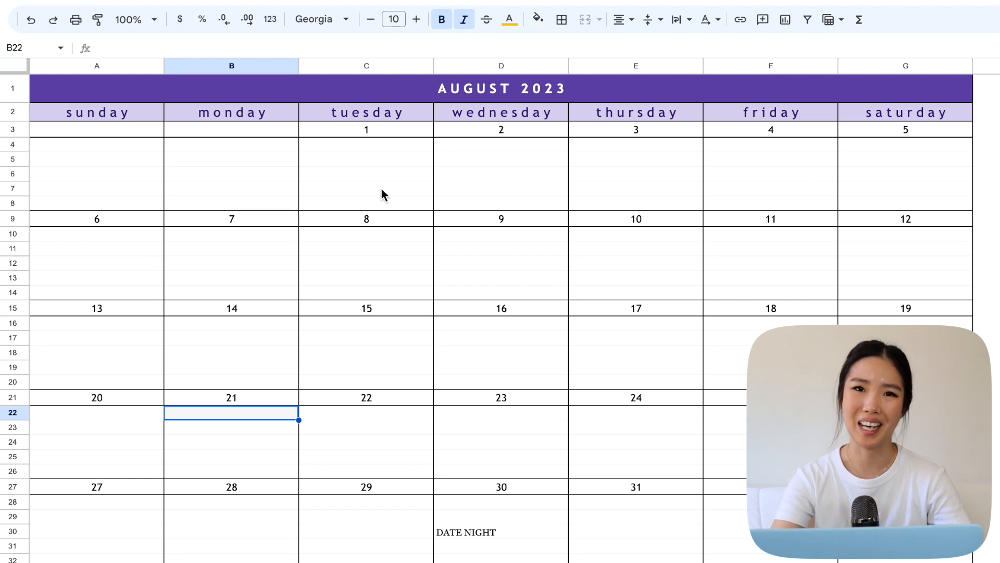
- Change the event in D30 to "DATE NIGHT 7PM" and go to the neighbouring Thursday cell, E30
{"action": "double_click", "coordinate": [513, 531]}
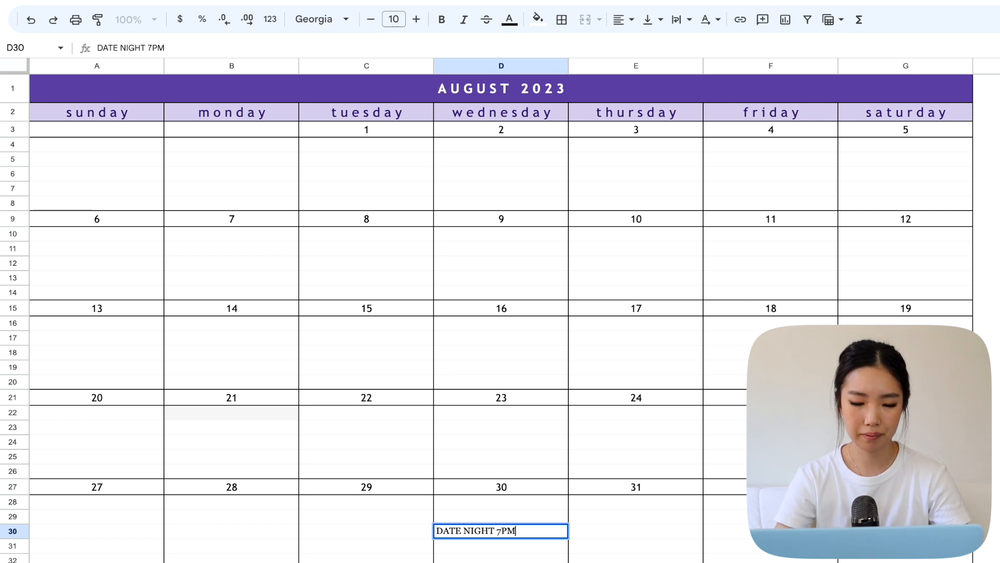
{"action": "key", "text": "Return"}
{"action": "key", "text": "Up"}
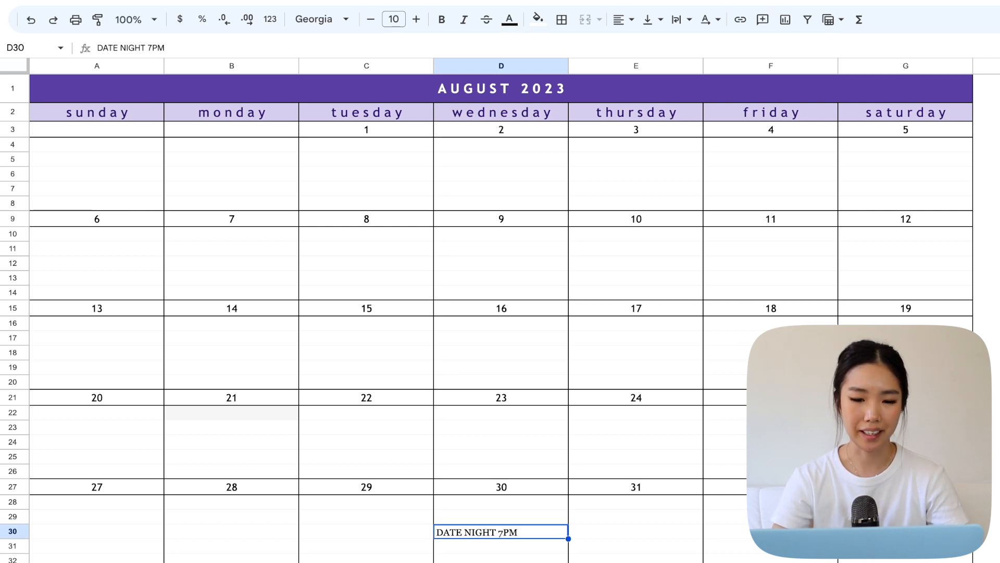
{"action": "key", "text": "Right"}
{"action": "key", "text": "Right"}
{"action": "key", "text": "Left"}
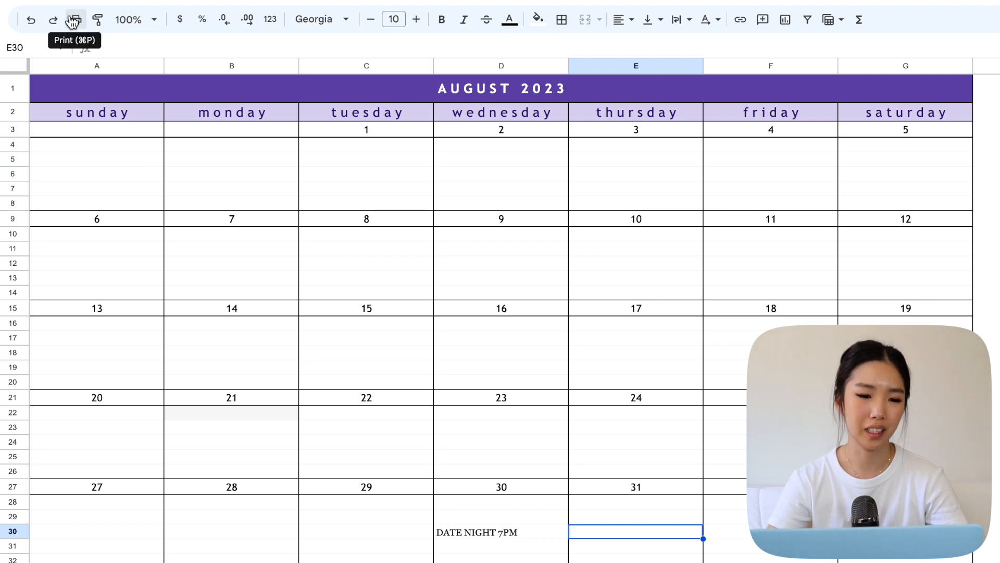
- Toggle the display of the sheet's gridlines and toggle it back
{"action": "left_click", "coordinate": [100, 2]}
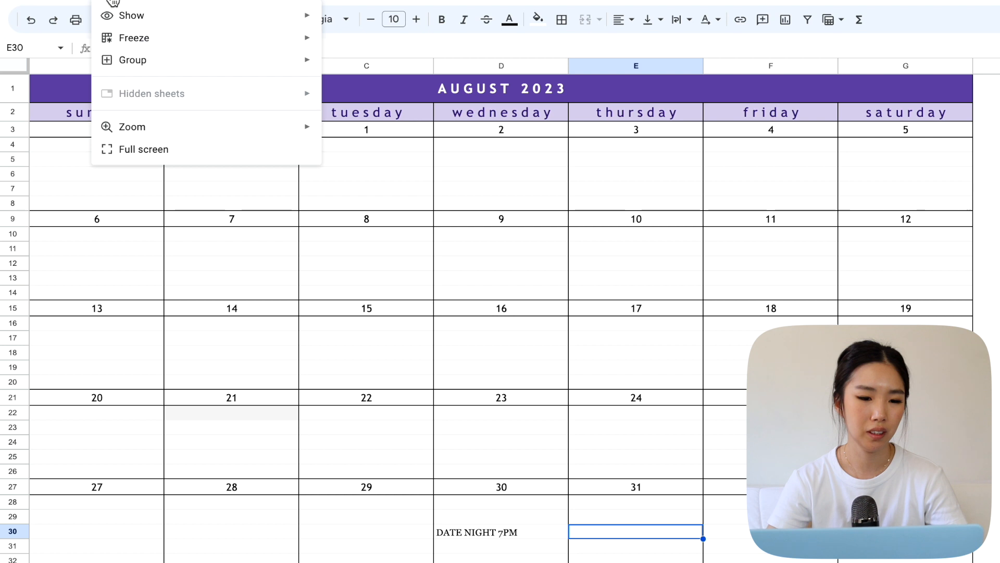
{"action": "mouse_move", "coordinate": [126, 17]}
{"action": "left_click", "coordinate": [382, 42]}
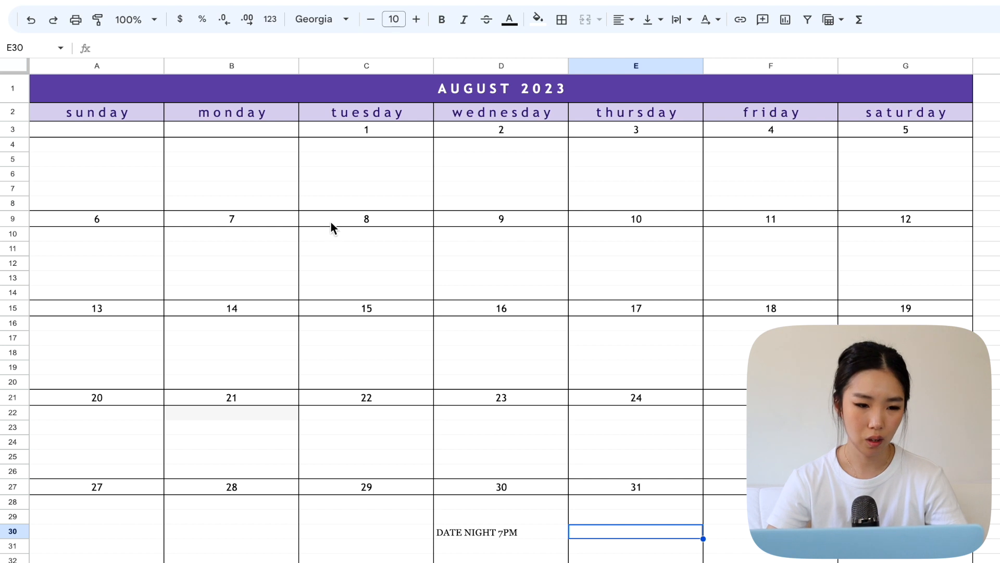
{"action": "left_click", "coordinate": [108, 1]}
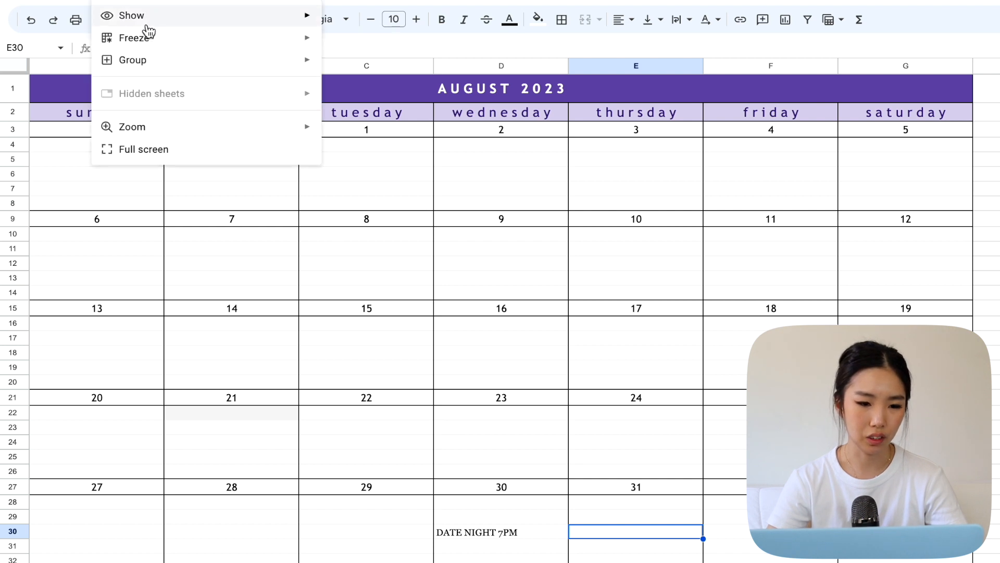
{"action": "mouse_move", "coordinate": [170, 21]}
{"action": "left_click", "coordinate": [395, 44]}
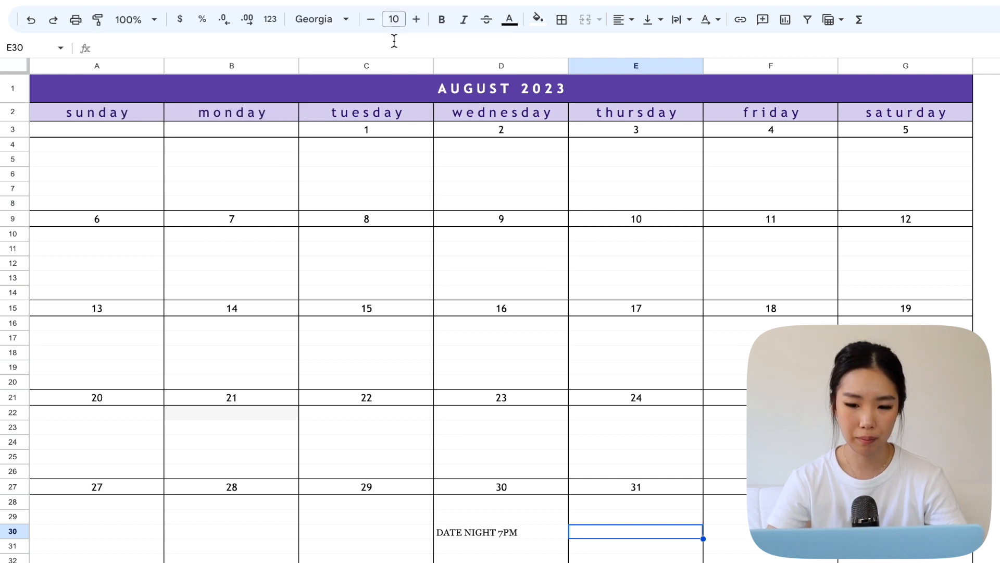
{"action": "left_click_drag", "start_coordinate": [881, 149], "coordinate": [889, 207]}
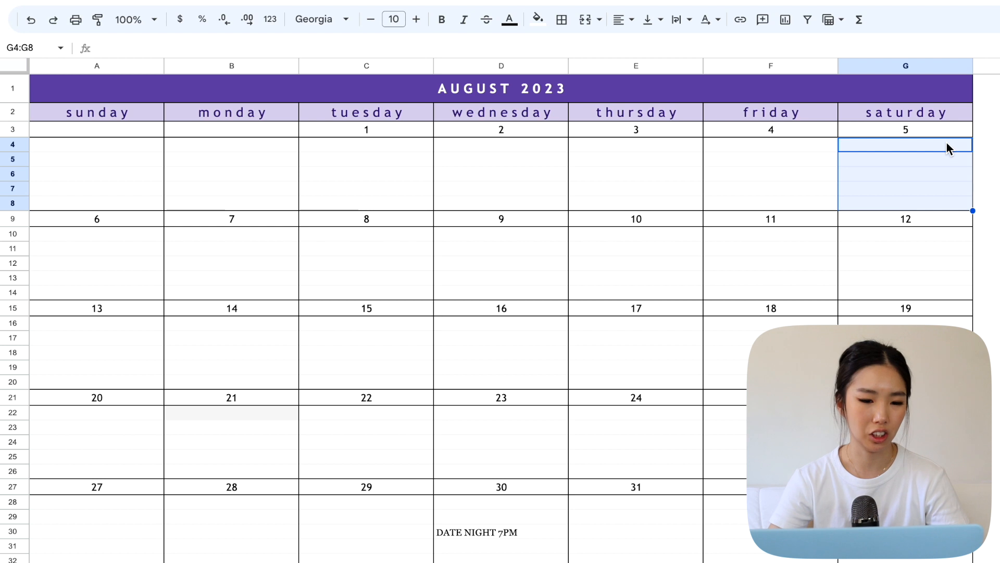
{"action": "left_click", "coordinate": [131, 175]}
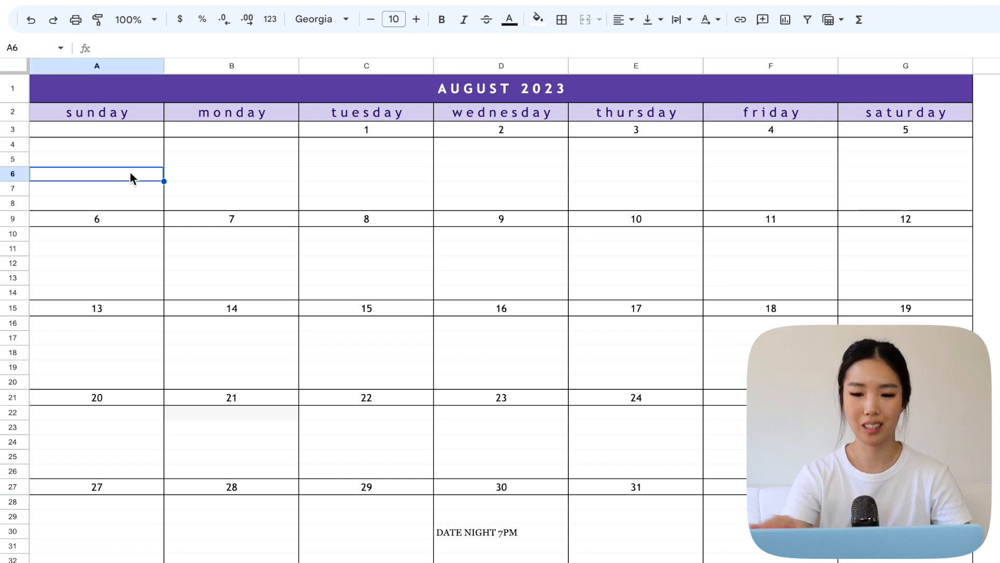
- Clear the borders of C4:C8 under Tuesday the 1st and reapply its bottom, left and right borders
{"action": "left_click_drag", "start_coordinate": [345, 148], "coordinate": [348, 210]}
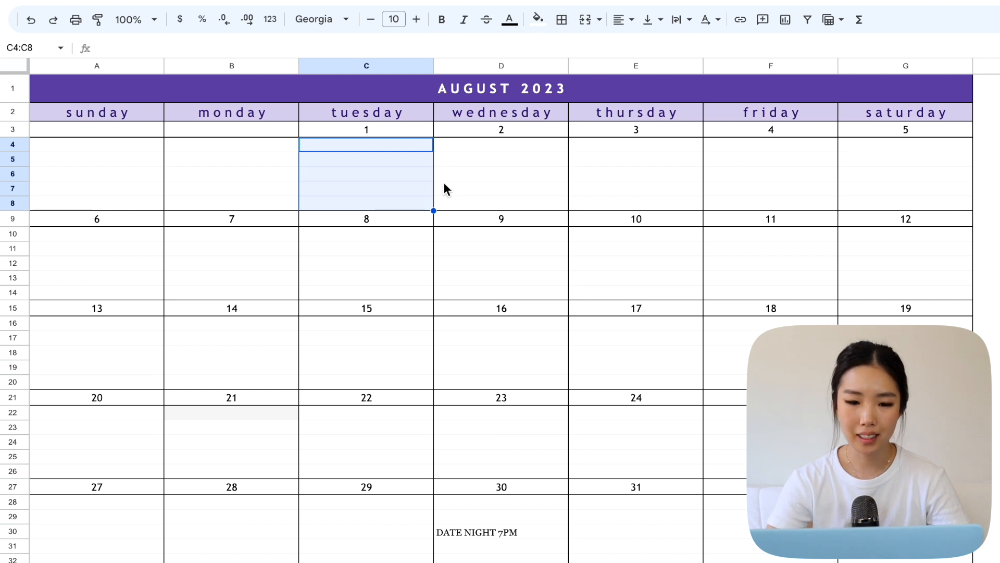
{"action": "left_click", "coordinate": [562, 19]}
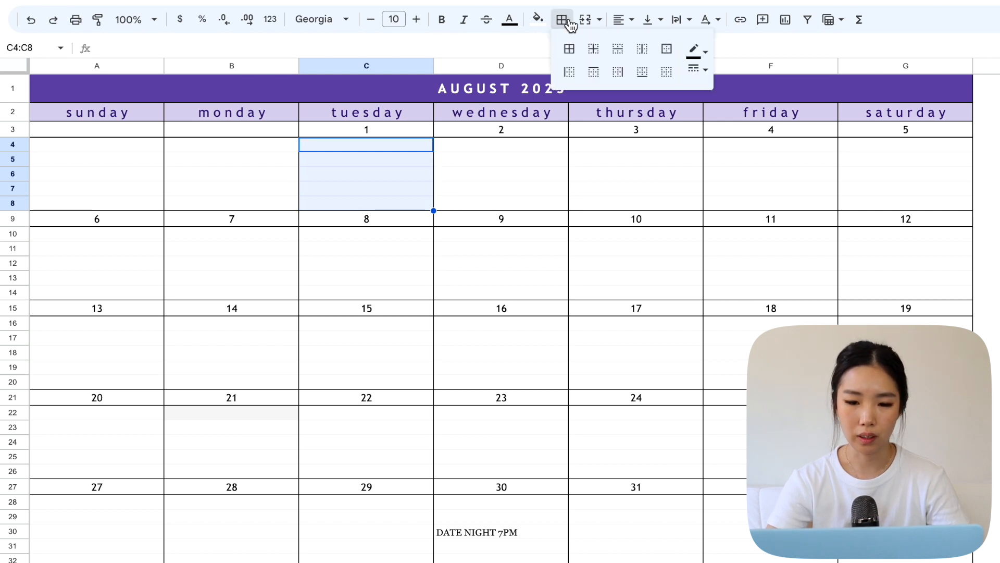
{"action": "left_click", "coordinate": [667, 73]}
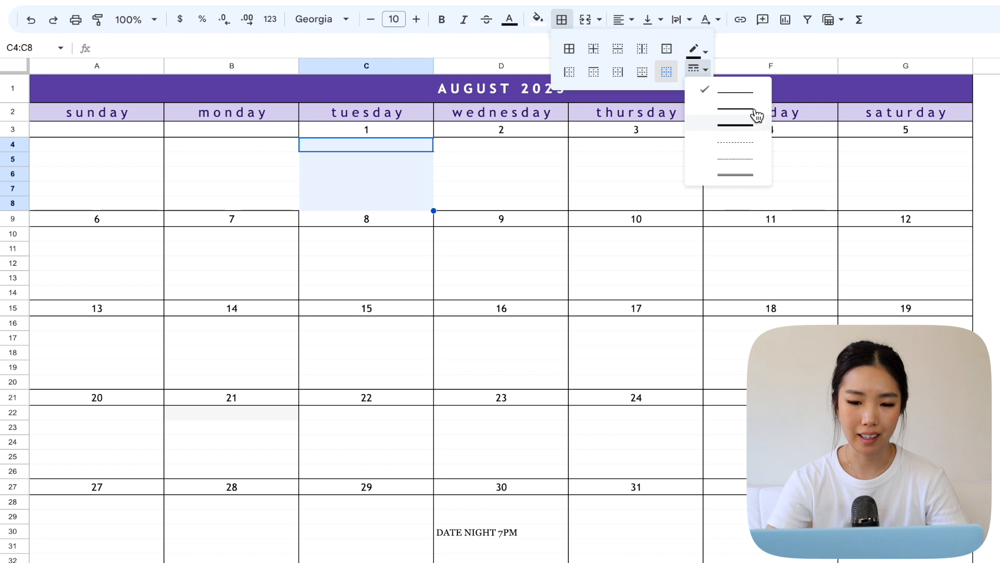
{"action": "left_click", "coordinate": [740, 107]}
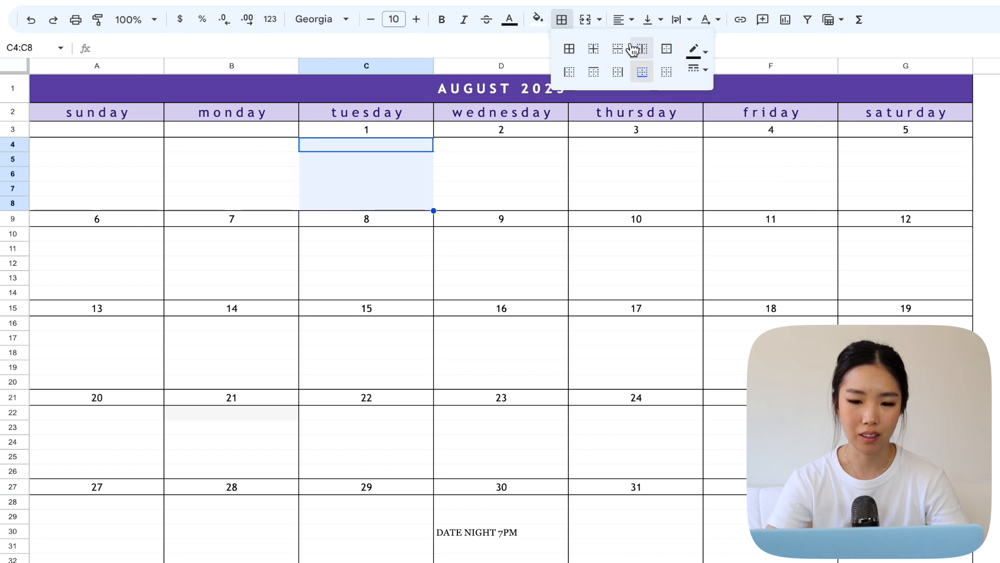
{"action": "left_click", "coordinate": [569, 71]}
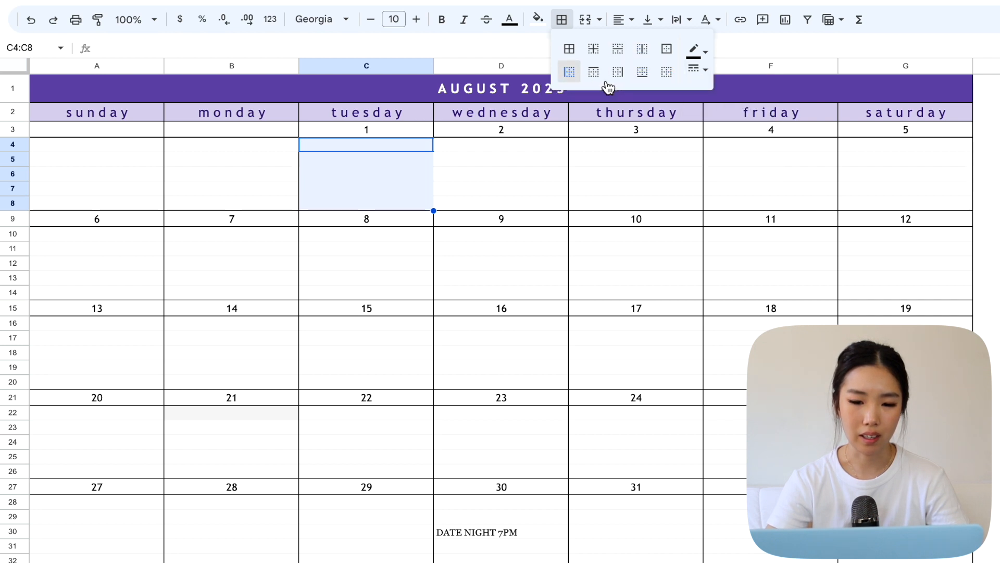
{"action": "left_click", "coordinate": [616, 78]}
{"action": "left_click", "coordinate": [389, 146]}
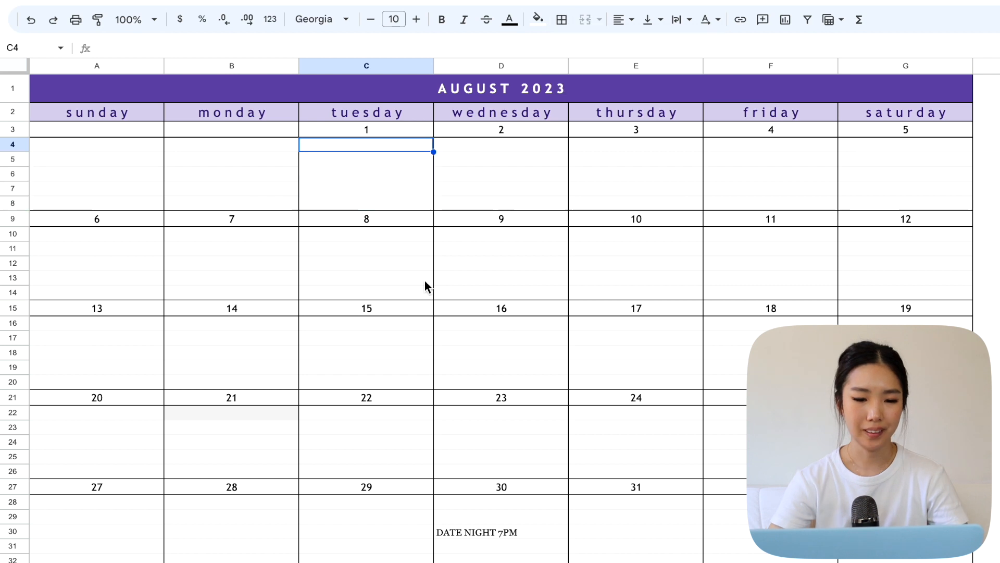
- Copy the formatting of C4:C8 onto D4:G8, the Wednesday to Saturday cells of the first week, with Paint format
{"action": "left_click_drag", "start_coordinate": [396, 149], "coordinate": [387, 201]}
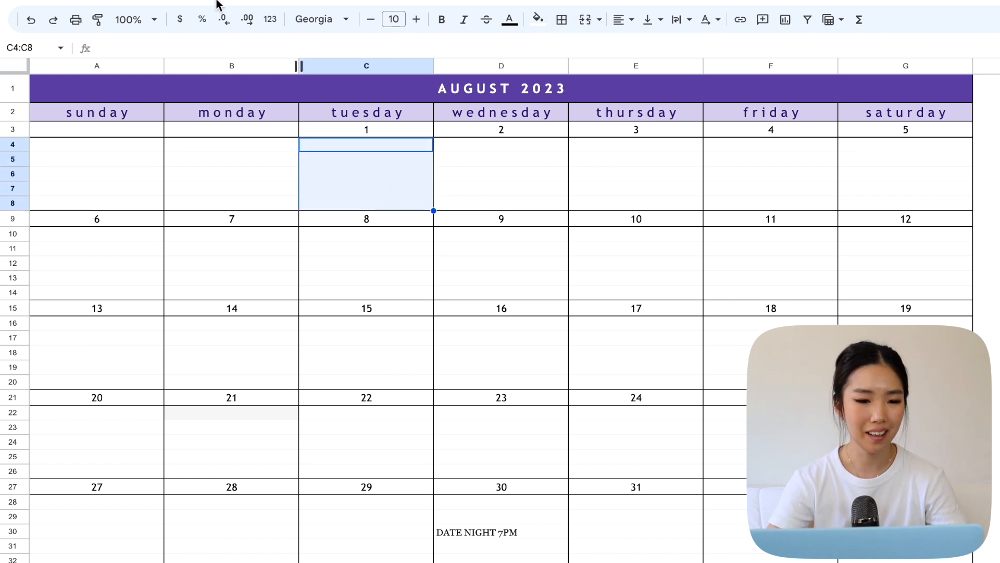
{"action": "left_click", "coordinate": [98, 21]}
{"action": "mouse_move", "coordinate": [468, 147]}
{"action": "left_mouse_down"}
{"action": "mouse_move", "coordinate": [527, 207]}
{"action": "mouse_move", "coordinate": [730, 196]}
{"action": "mouse_move", "coordinate": [911, 206]}
{"action": "left_mouse_up"}
{"action": "left_click", "coordinate": [792, 397]}
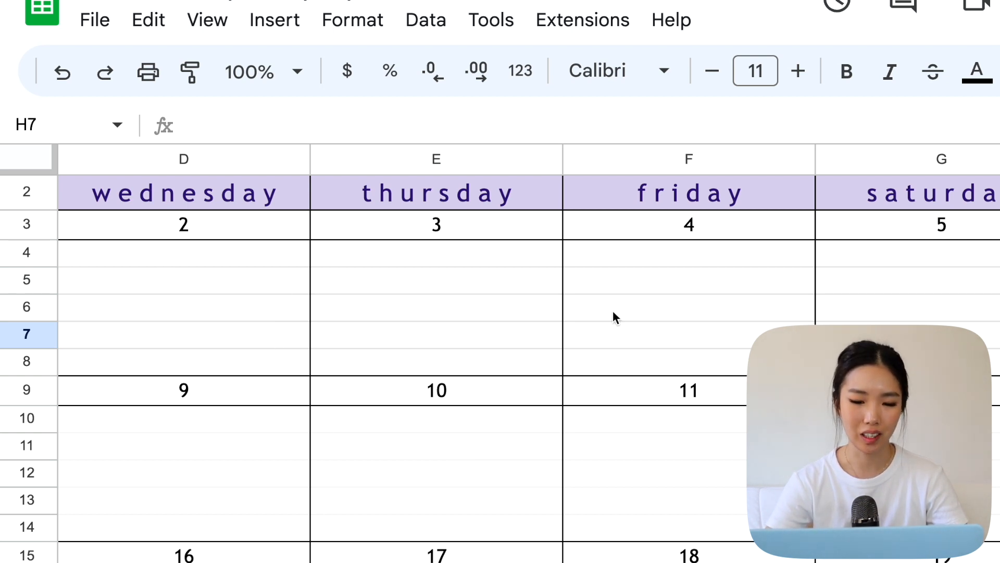
{"action": "scroll", "coordinate": [613, 313], "scroll_direction": "down", "scroll_amount": 2}
{"action": "scroll", "coordinate": [613, 315], "scroll_direction": "up", "scroll_amount": 3}
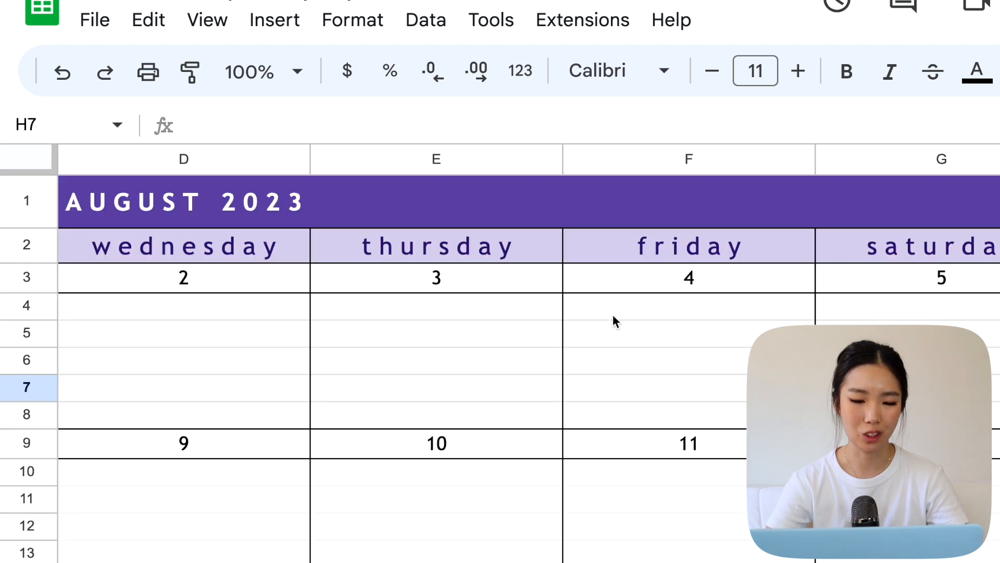
{"action": "scroll", "coordinate": [613, 314], "scroll_direction": "down", "scroll_amount": 2}
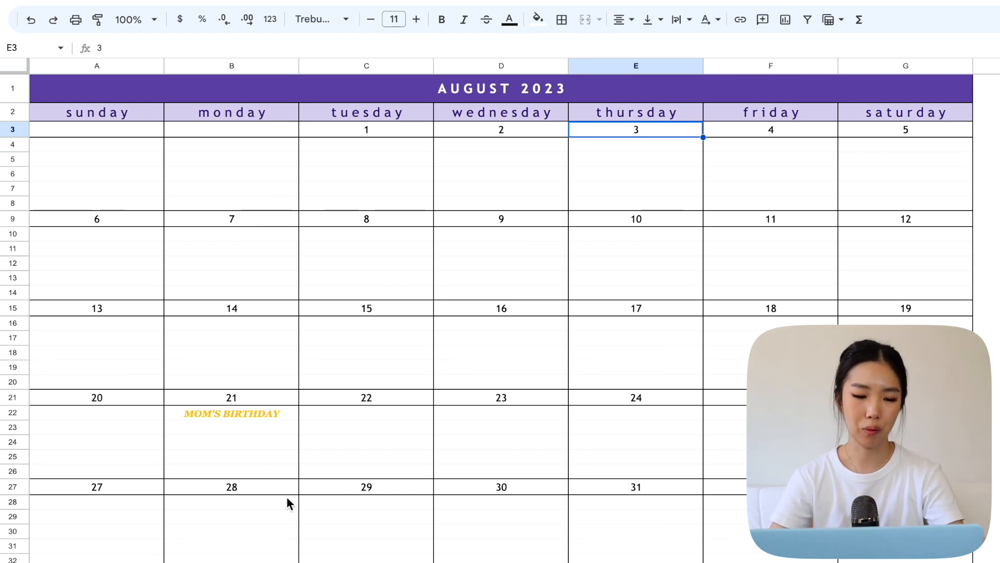
{"action": "left_click_drag", "start_coordinate": [370, 417], "coordinate": [414, 469]}
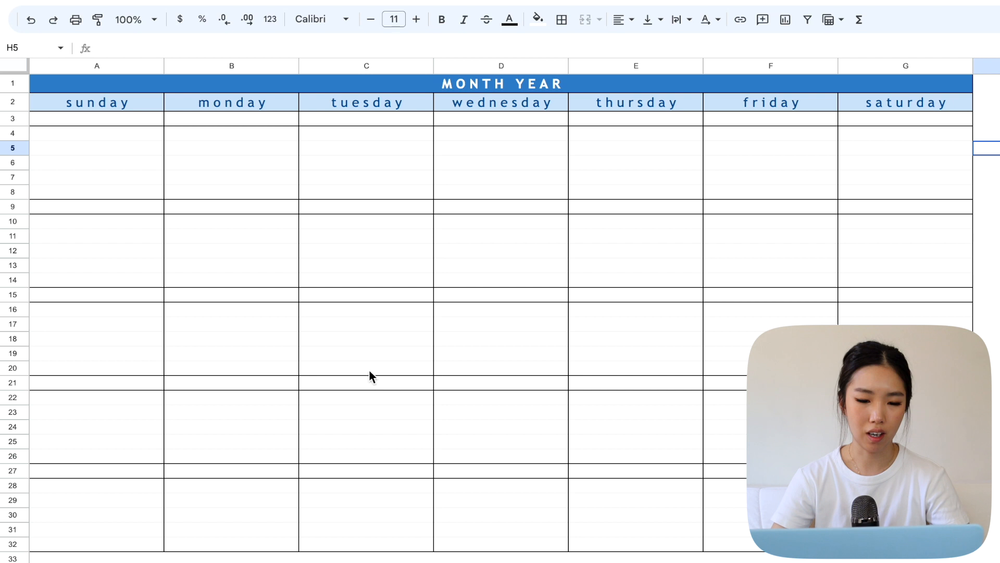
{"action": "left_click_drag", "start_coordinate": [365, 324], "coordinate": [383, 363]}
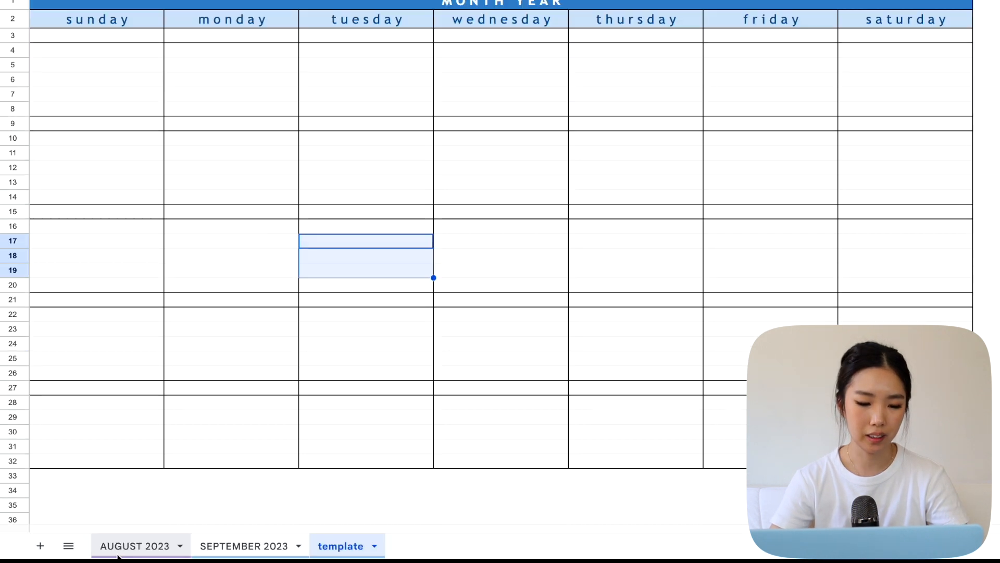
- Duplicate the AUGUST 2023 sheet
{"action": "left_click", "coordinate": [119, 551]}
{"action": "left_click", "coordinate": [239, 359]}
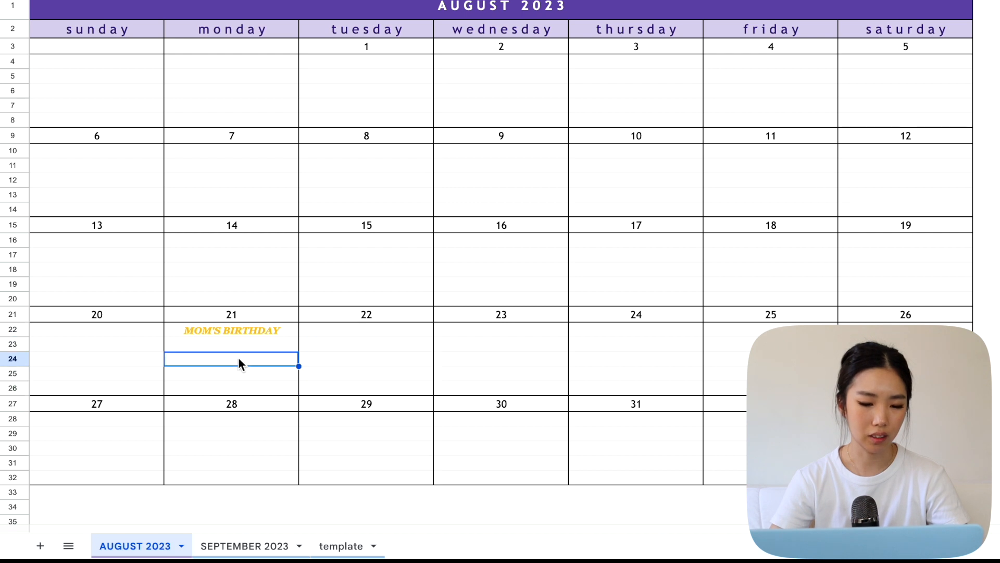
{"action": "left_click", "coordinate": [180, 546]}
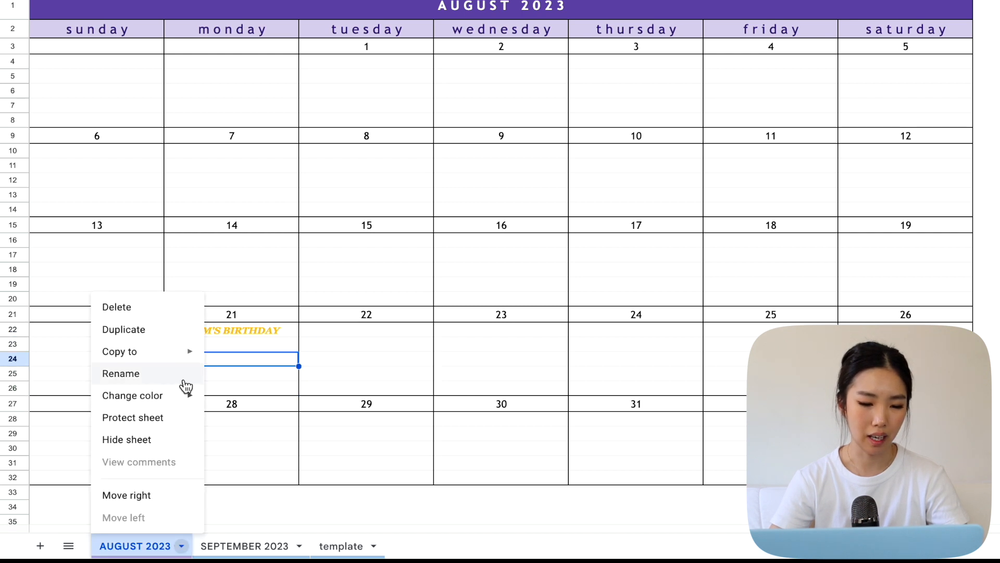
{"action": "left_click", "coordinate": [156, 331]}
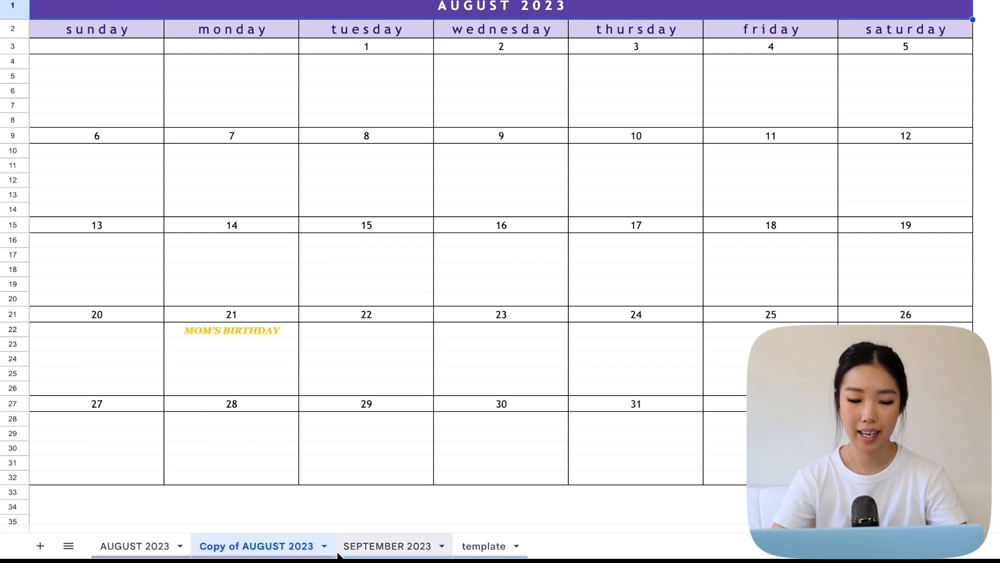
- Rename the duplicated August sheet as TEMPLATE1
{"action": "double_click", "coordinate": [280, 545]}
{"action": "type", "text": "TEMPLATE"}
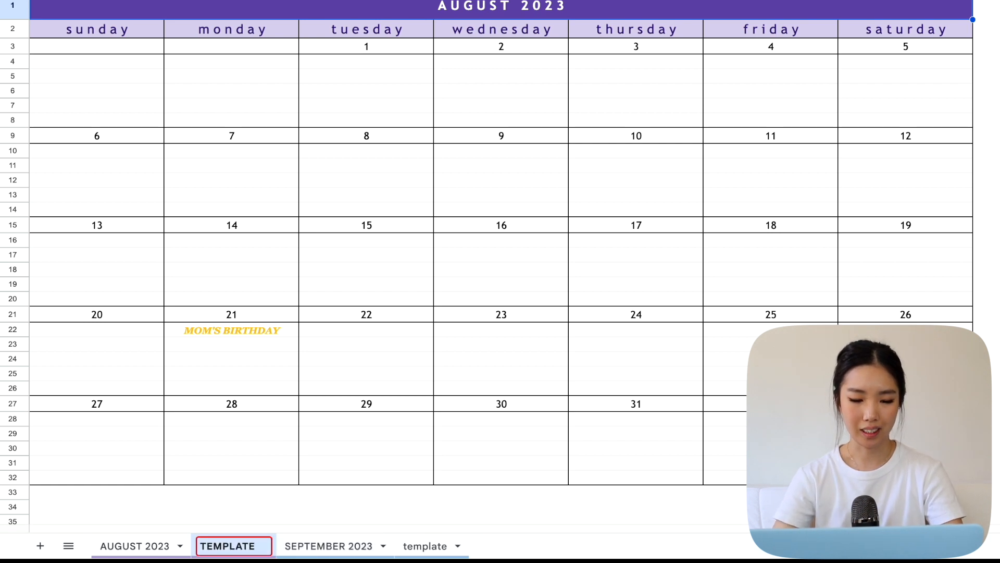
{"action": "type", "text": "1"}
{"action": "key", "text": "Return"}
- Delete the MOM'S BIRTHDAY entry from B22 of TEMPLATE1 and replace the calendar title in row 1 with "MONTH YEAR"
{"action": "left_click", "coordinate": [249, 335]}
{"action": "key", "text": "Delete"}
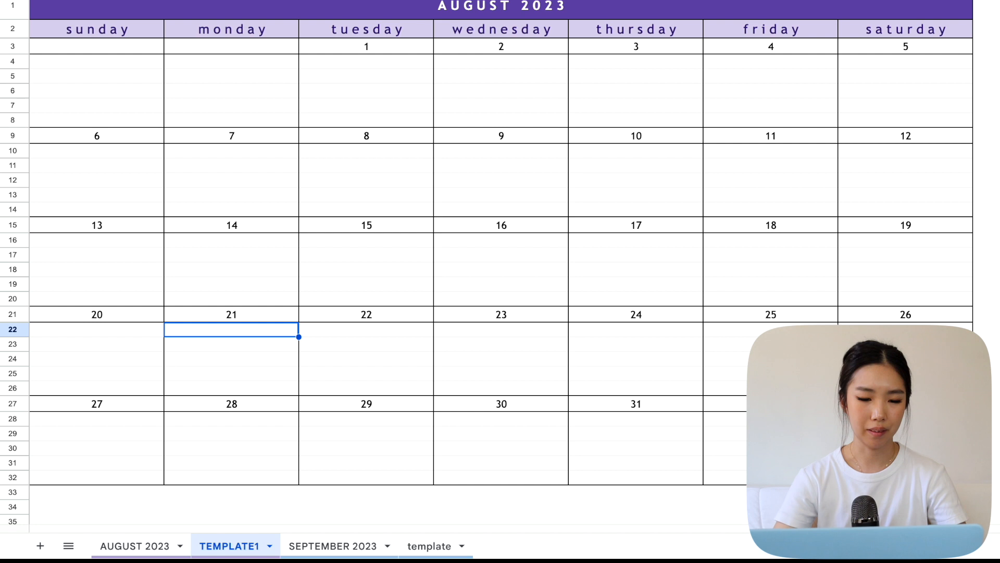
{"action": "left_click", "coordinate": [519, 7]}
{"action": "key", "text": "Return"}
{"action": "key", "text": "BackSpace"}
{"action": "key", "text": "BackSpace"}
{"action": "key", "text": "BackSpace"}
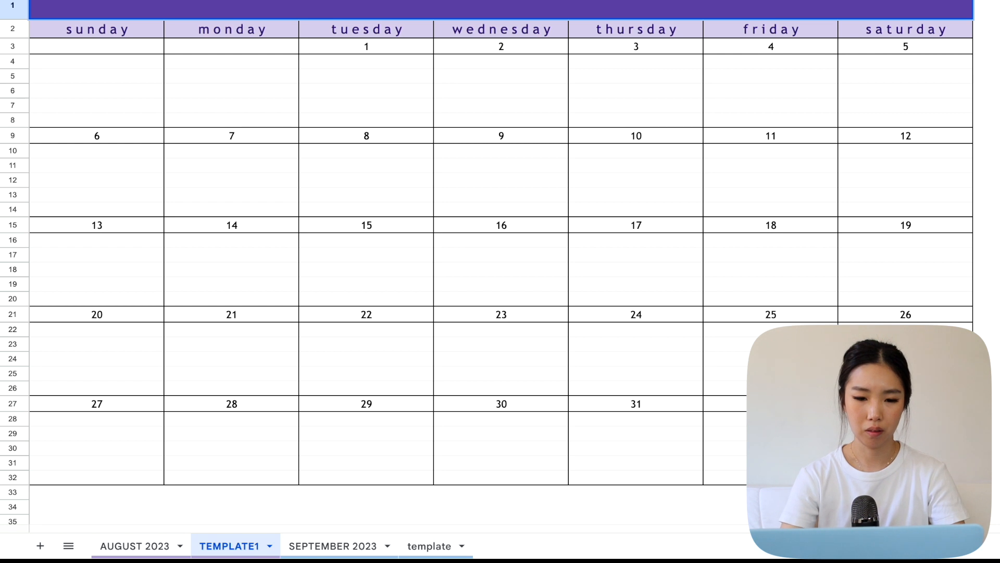
{"action": "type", "text": "MON"}
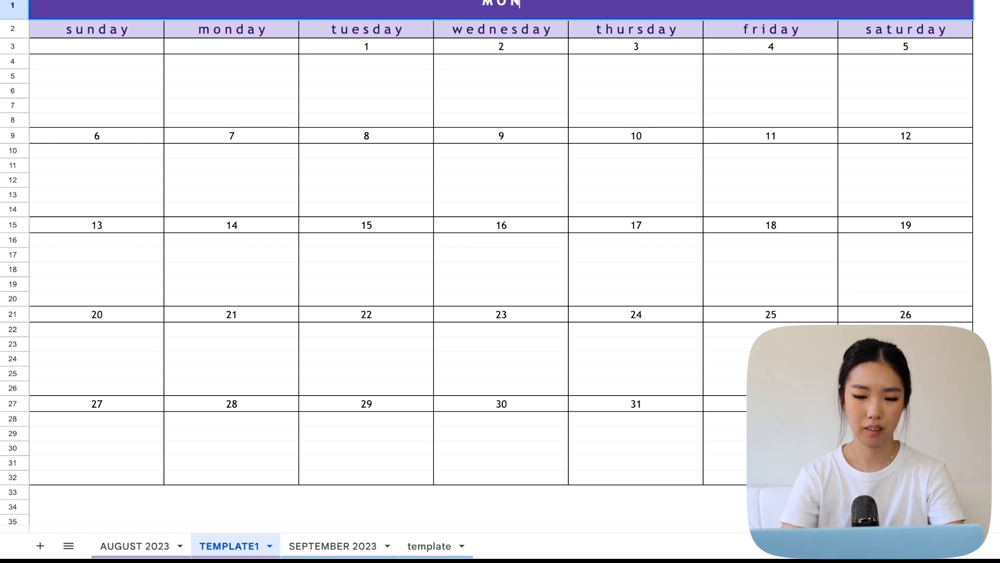
{"action": "type", "text": "TH YEAR"}
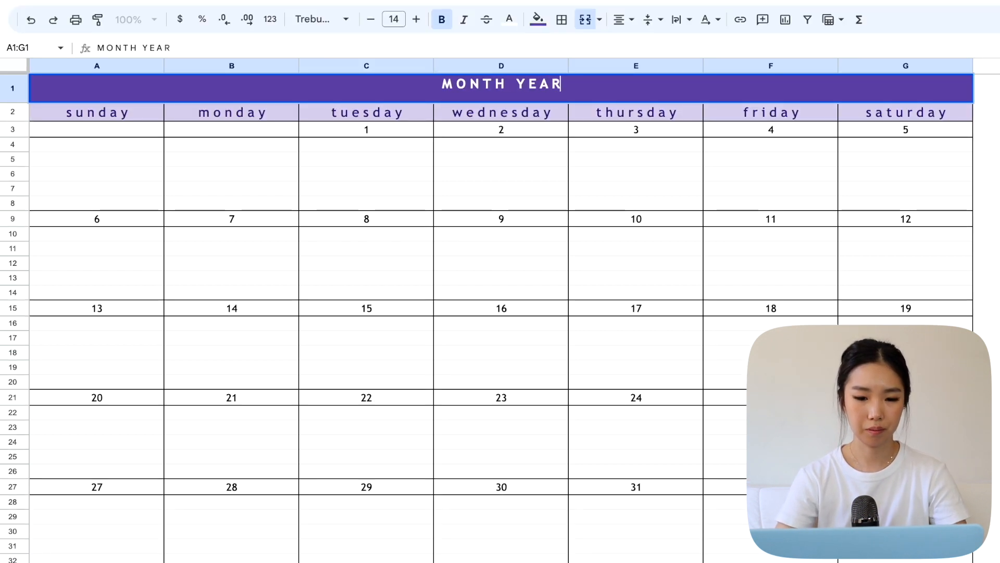
{"action": "key", "text": "Return"}
- Clear all date numbers from the calendar grid, A3:G31, in TEMPLATE1
{"action": "left_click", "coordinate": [526, 224]}
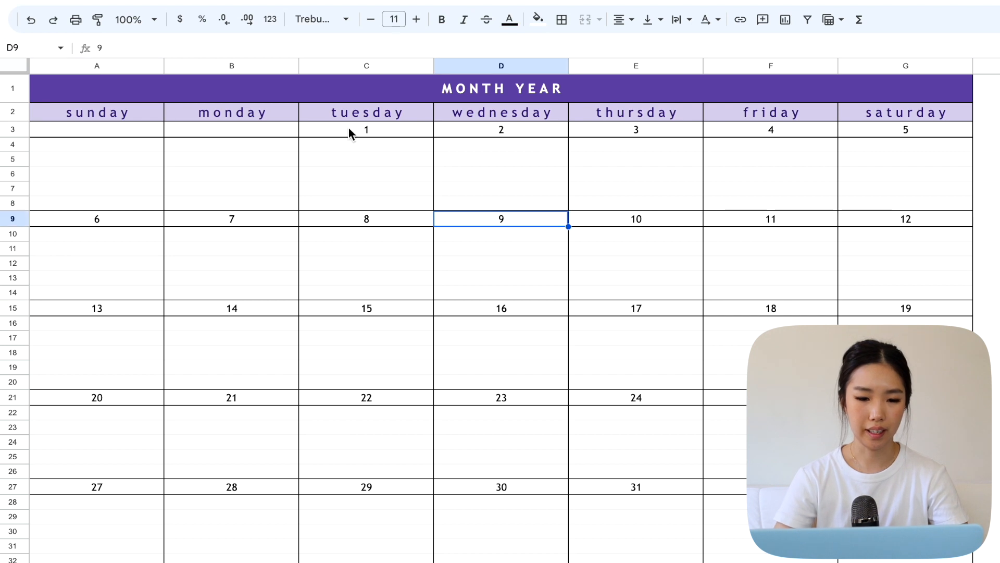
{"action": "left_click_drag", "start_coordinate": [81, 138], "coordinate": [958, 559]}
{"action": "key", "text": "Delete"}
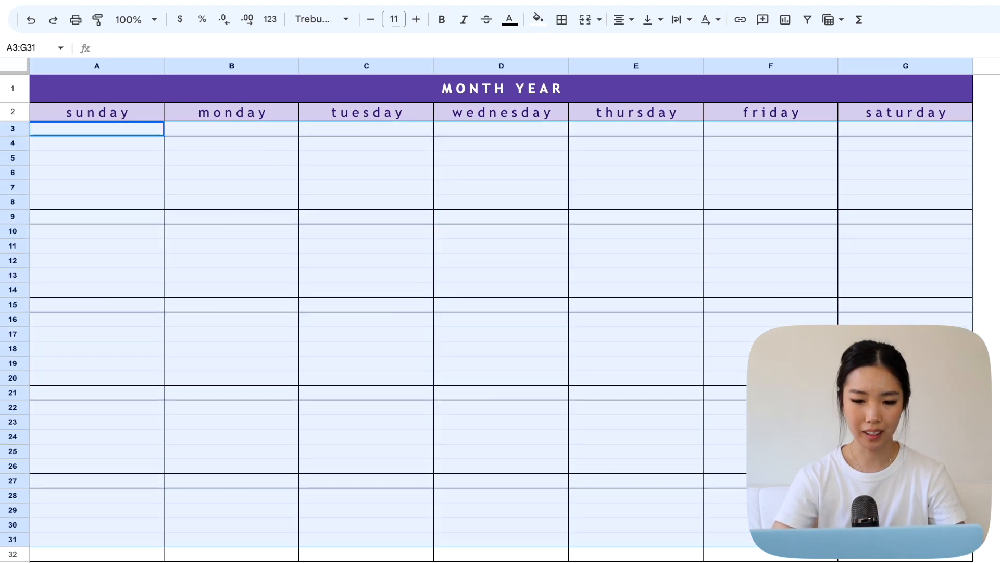
{"action": "left_click", "coordinate": [604, 237]}
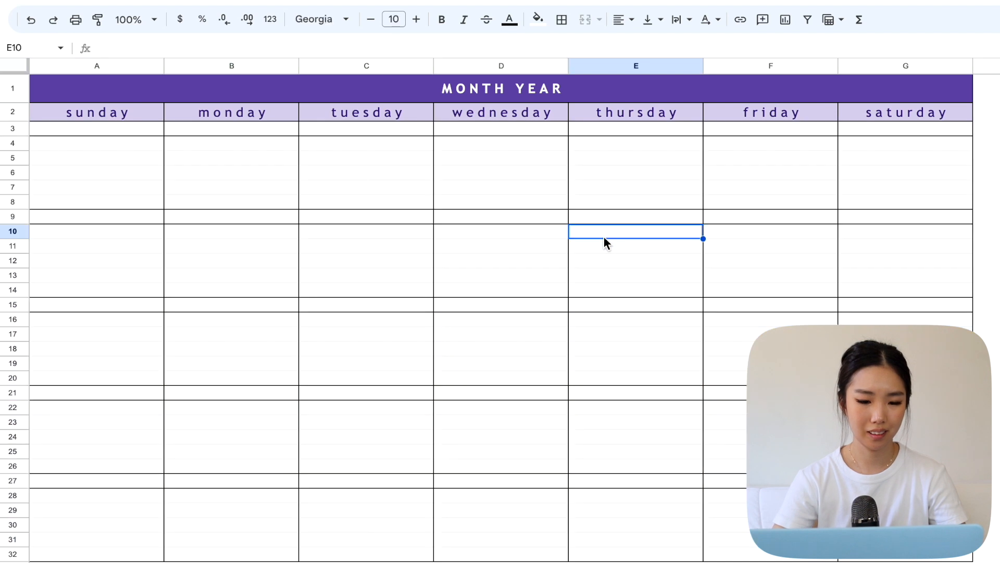
- Delete the old blue sheet named template and confirm the deletion
{"action": "left_click", "coordinate": [375, 458]}
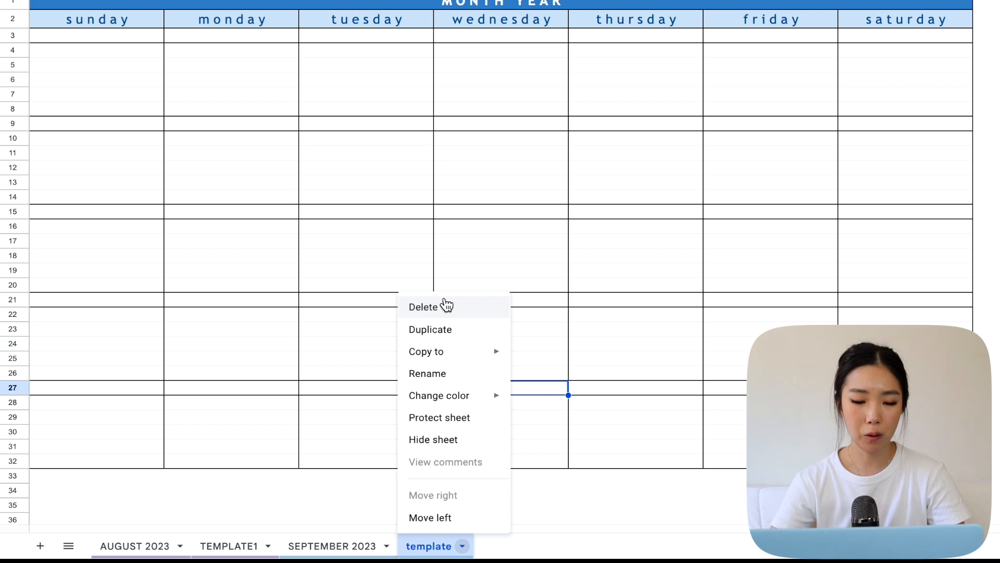
{"action": "left_click", "coordinate": [447, 306]}
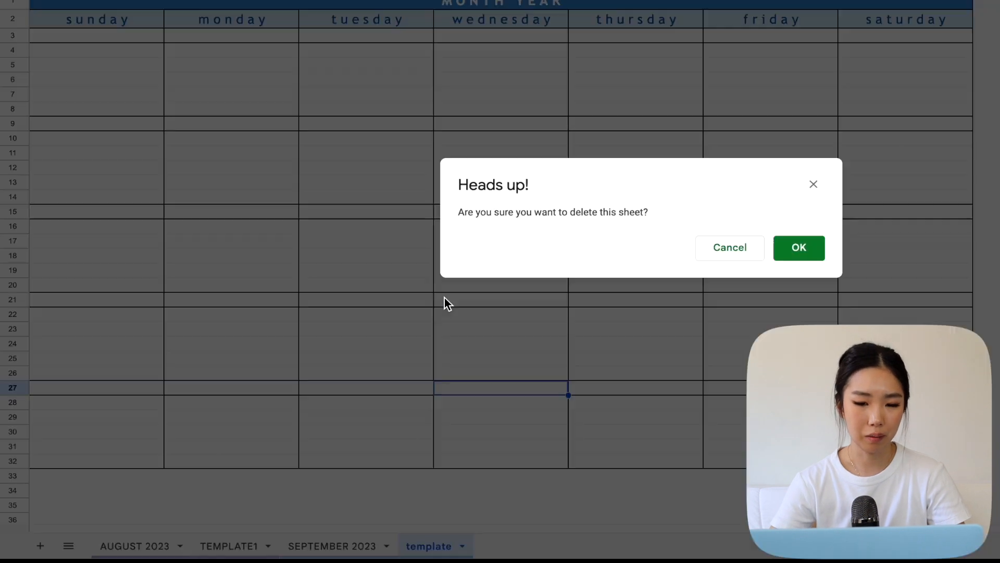
{"action": "left_click", "coordinate": [808, 252]}
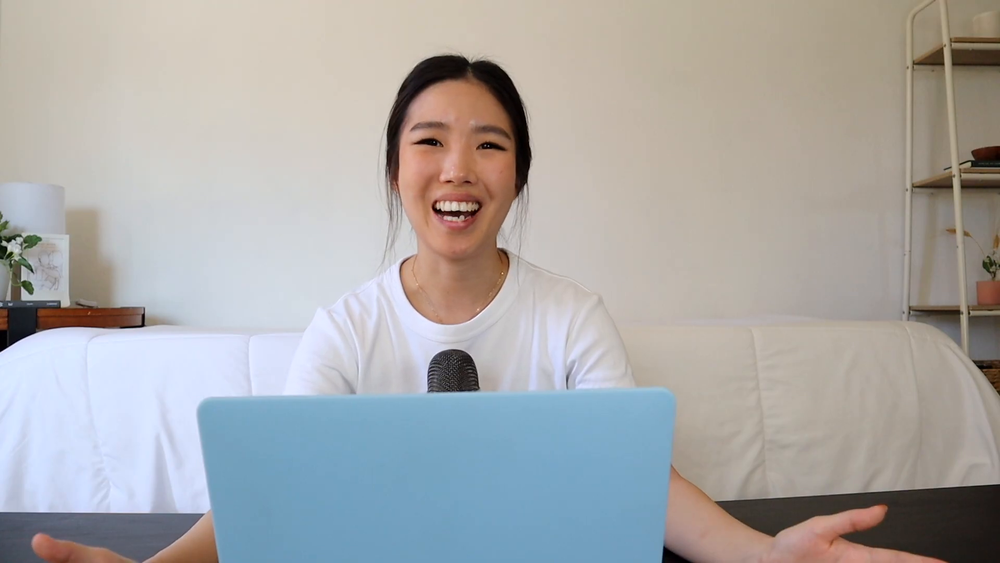